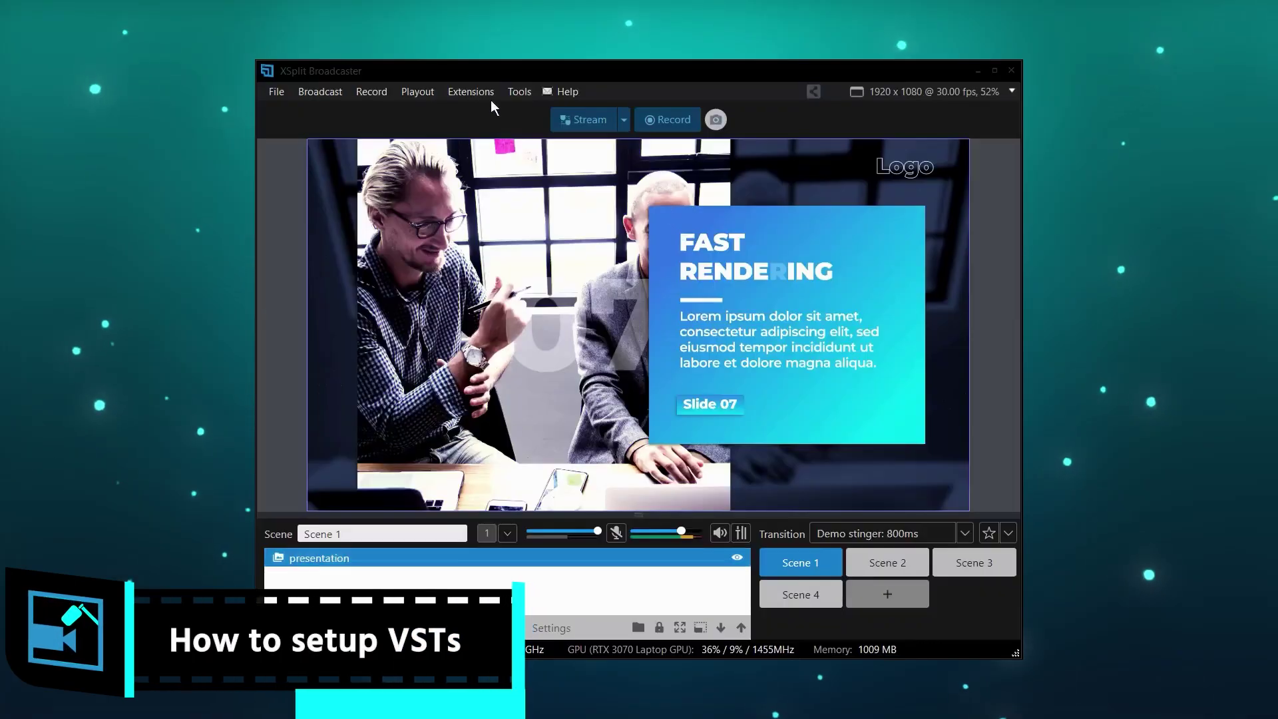
# Open the Tools menu in XSplit Broadcaster's menu bar
pyautogui.click(517, 91)
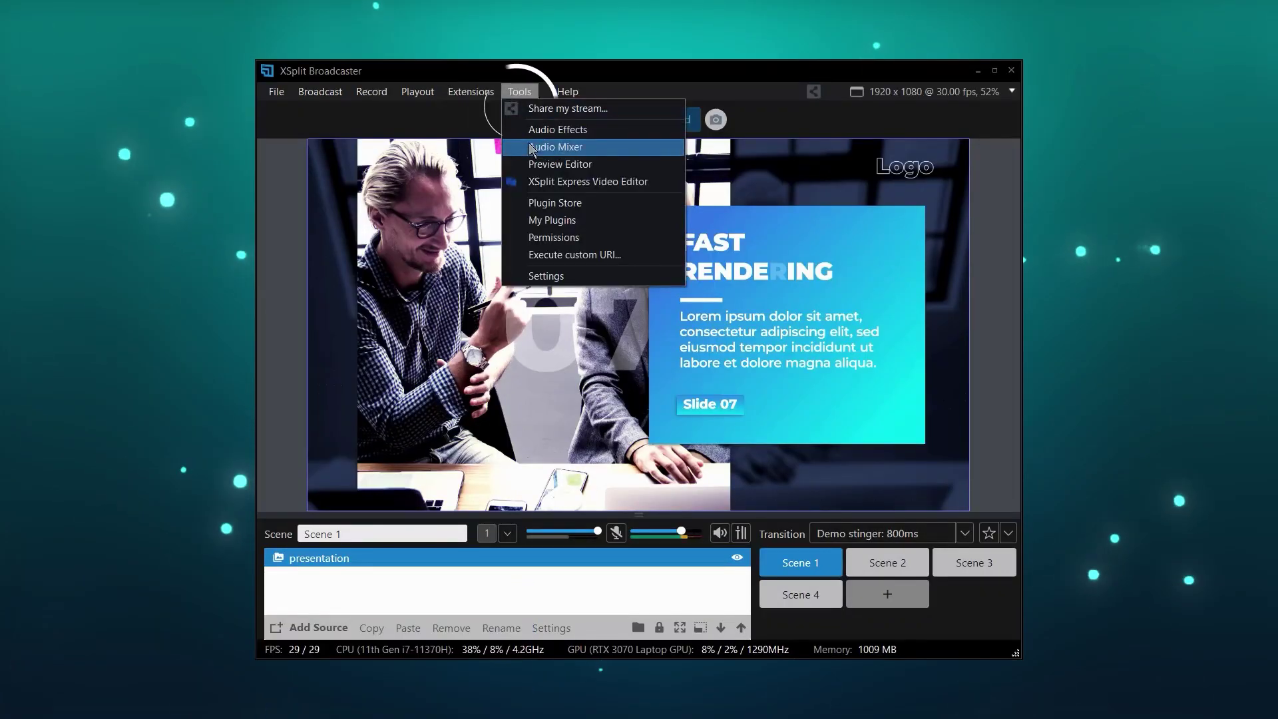
# Open the default microphone's Audio Effects from the Audio Mixer and enable a VST plugin slot
pyautogui.click(529, 145)
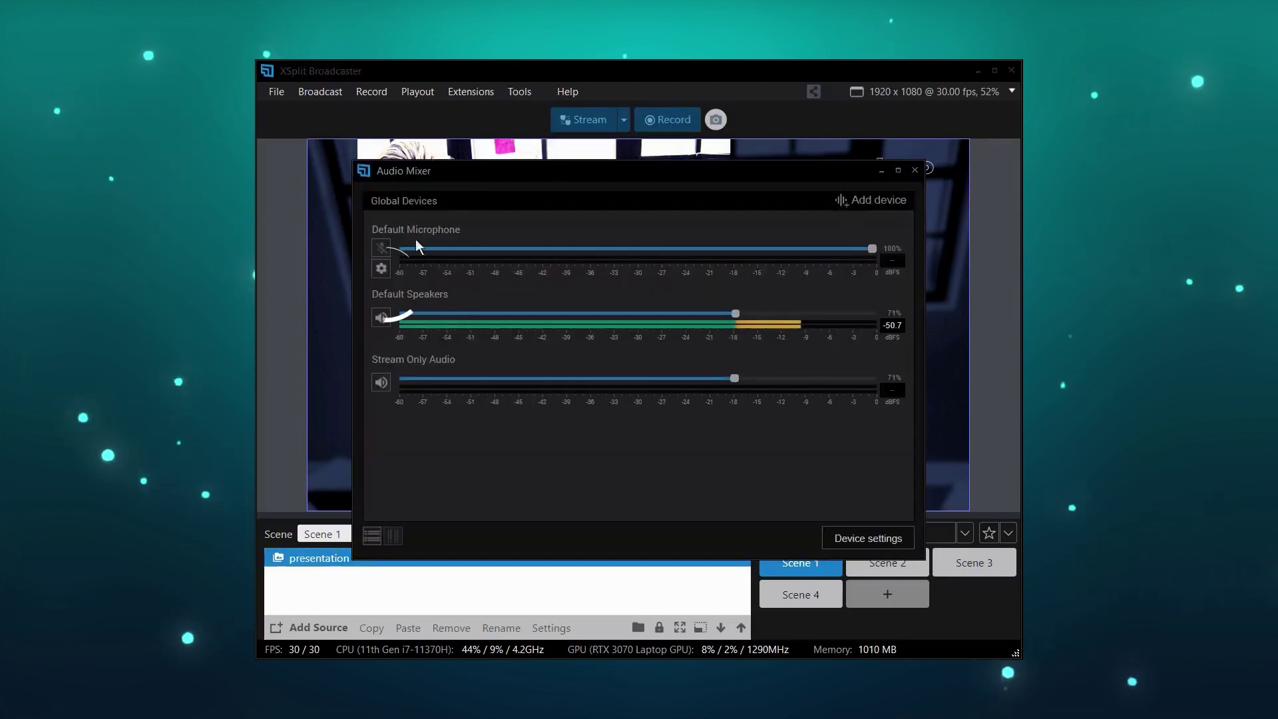
pyautogui.click(381, 269)
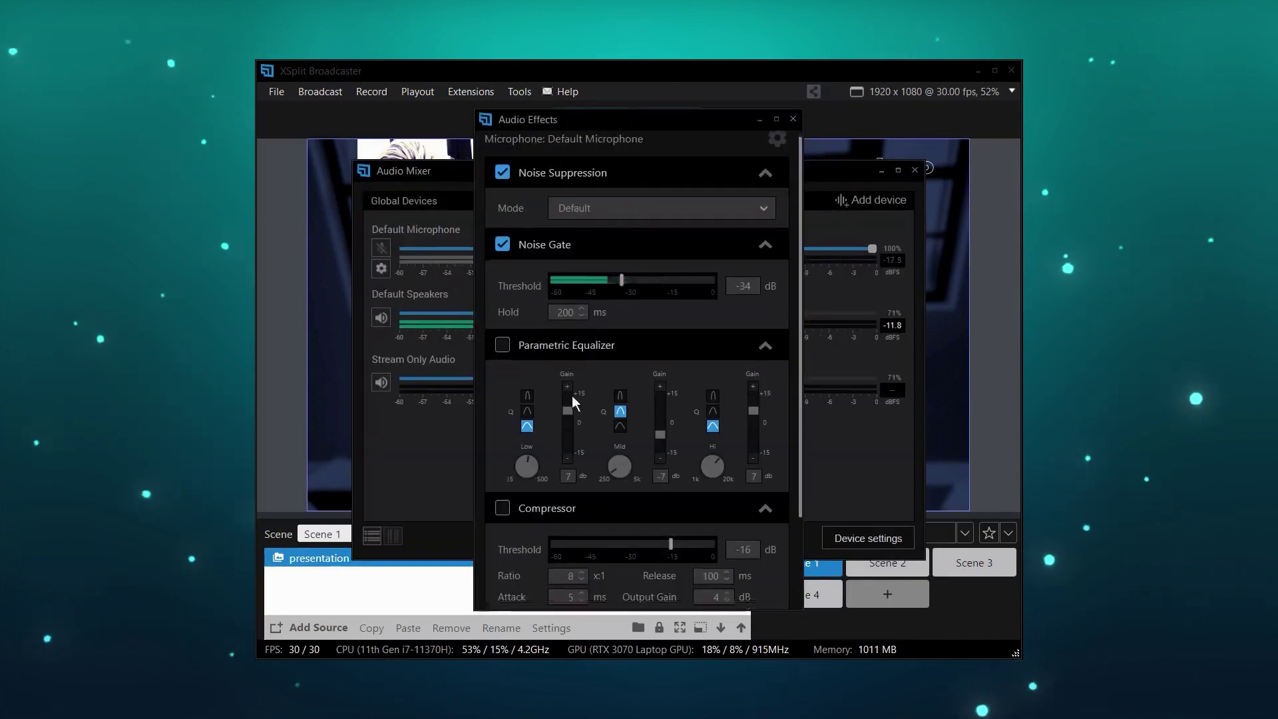
pyautogui.scroll(-3, 565, 450)
pyautogui.click(509, 553)
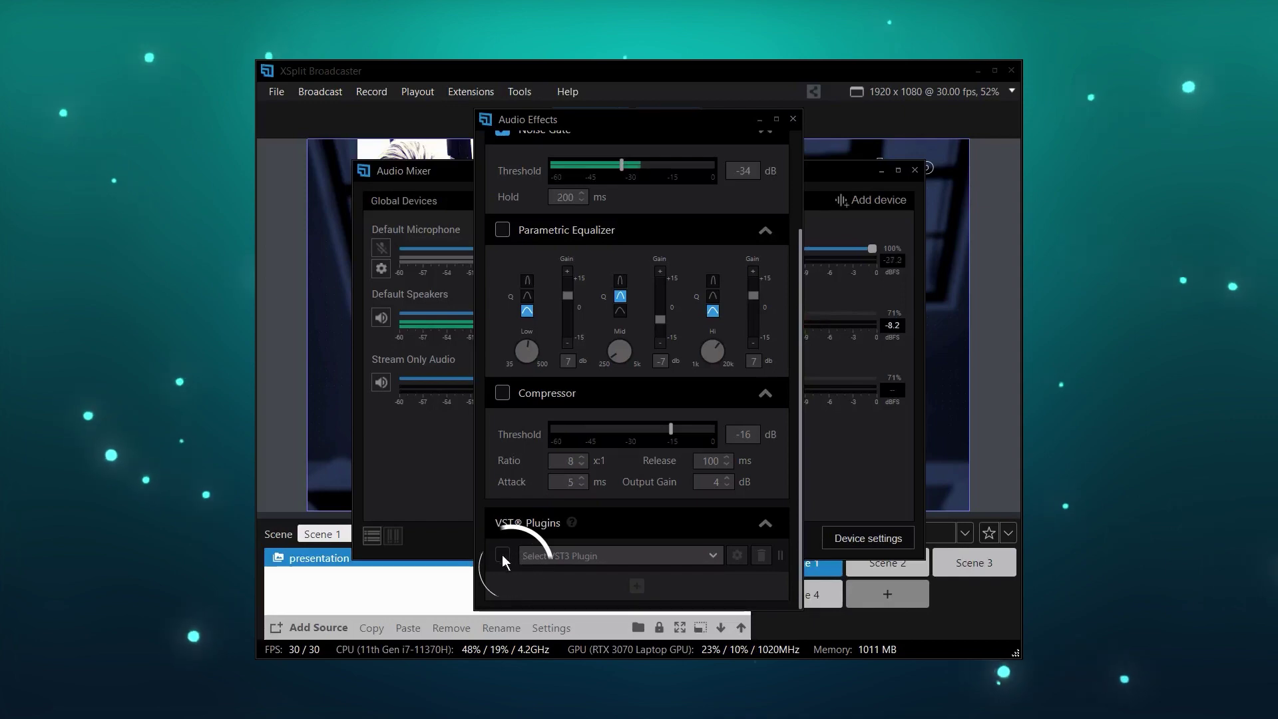
# Set the VST plugin folder to FabFilter and browse its VST3 plugin list
pyautogui.click(713, 558)
pyautogui.click(447, 200)
pyautogui.click(750, 451)
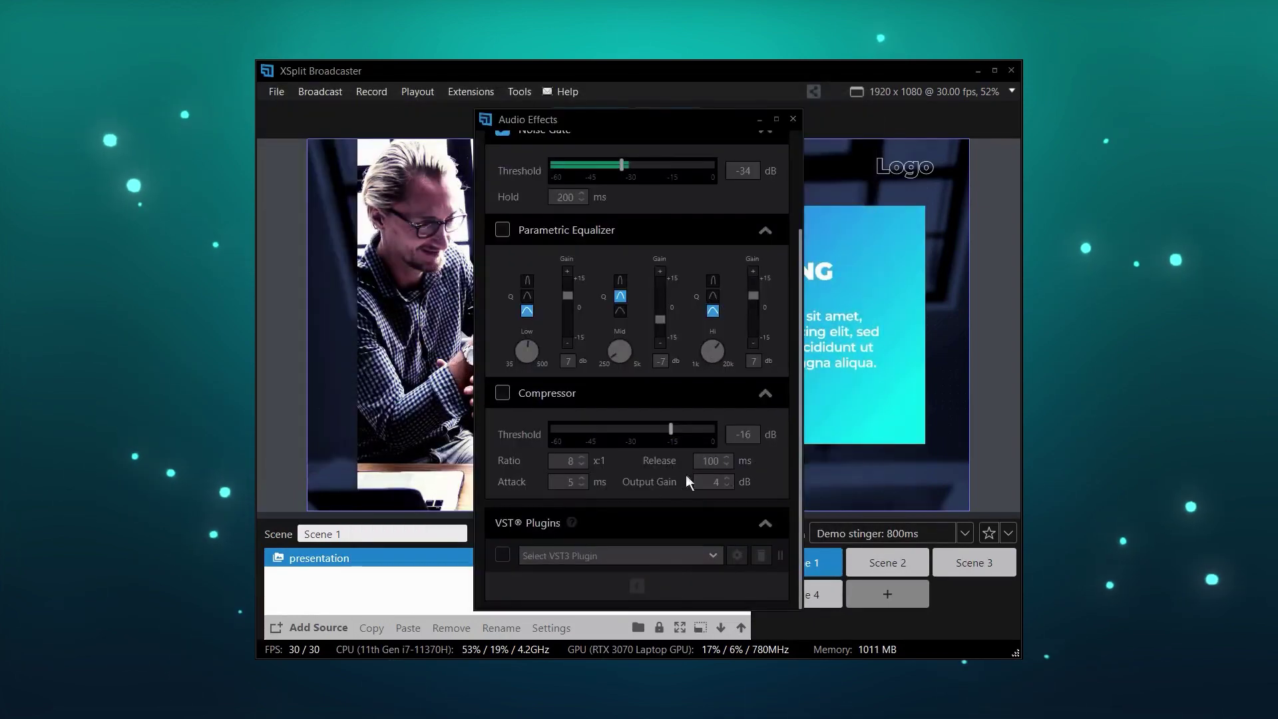
pyautogui.click(673, 555)
pyautogui.click(585, 510)
pyautogui.click(658, 555)
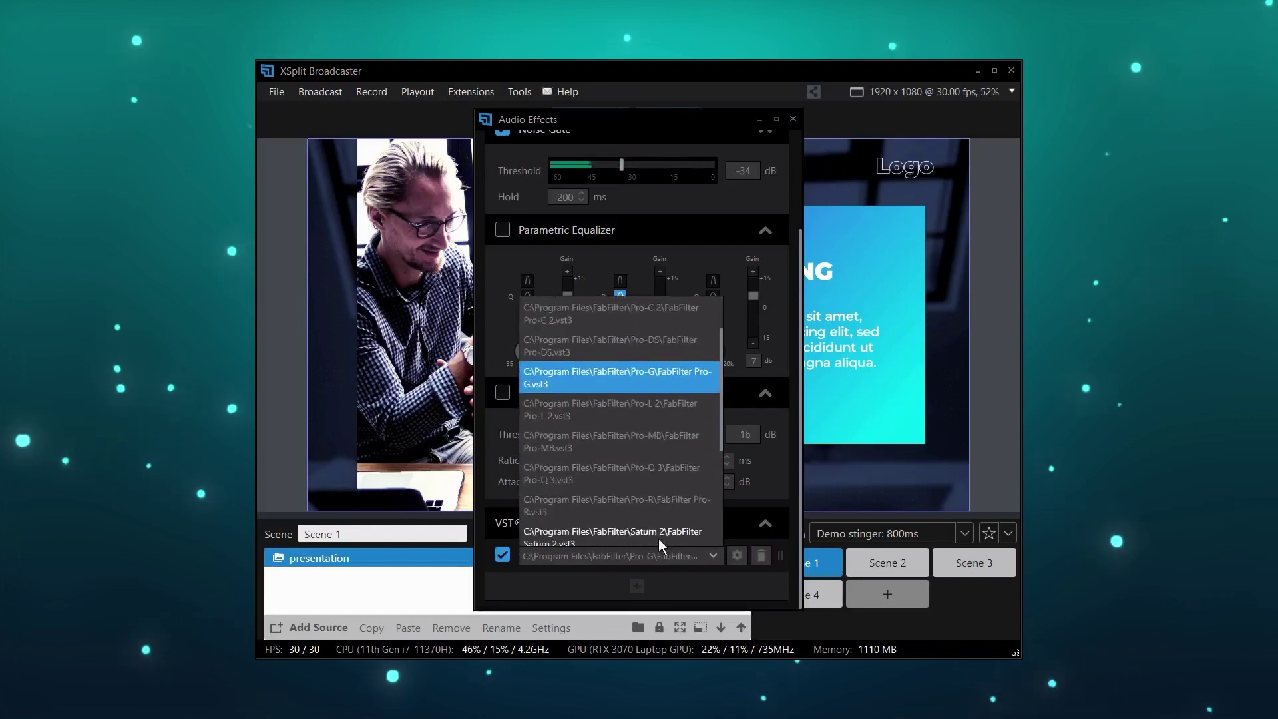
# Load Pro-Q 3 and Volcano 3 into enabled microphone slots and open each plugin's window
pyautogui.click(640, 469)
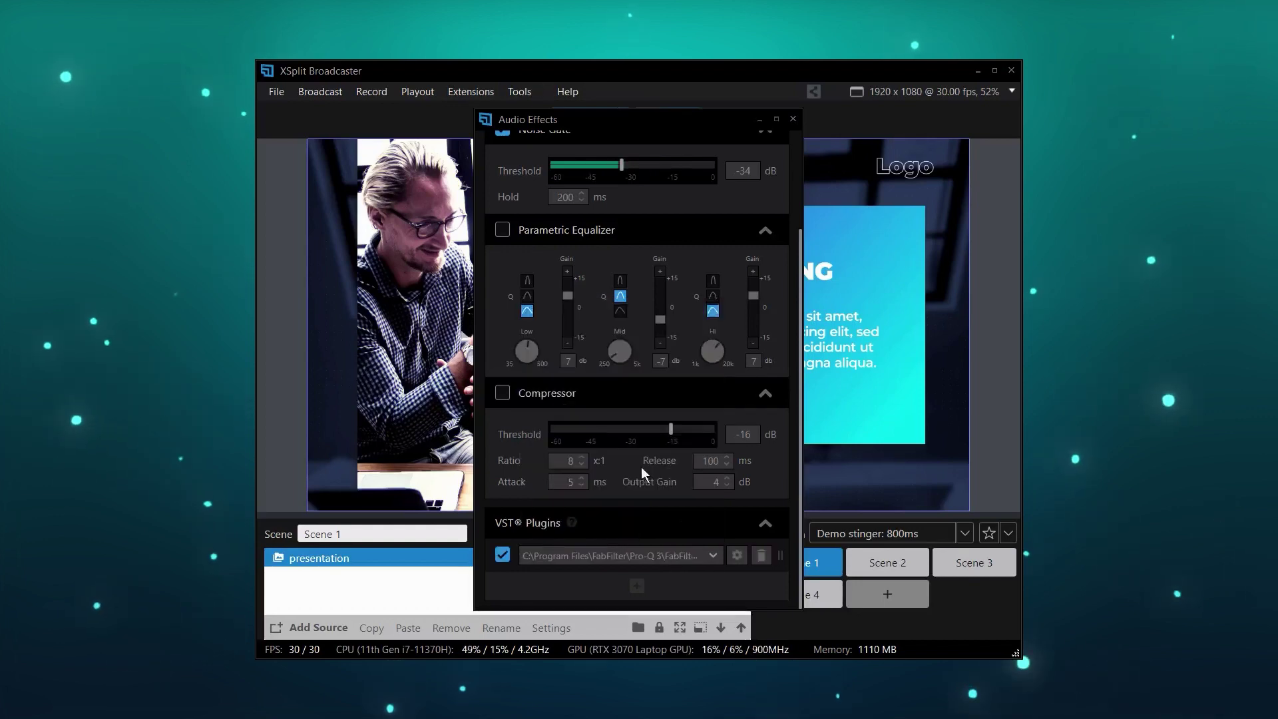
pyautogui.click(736, 556)
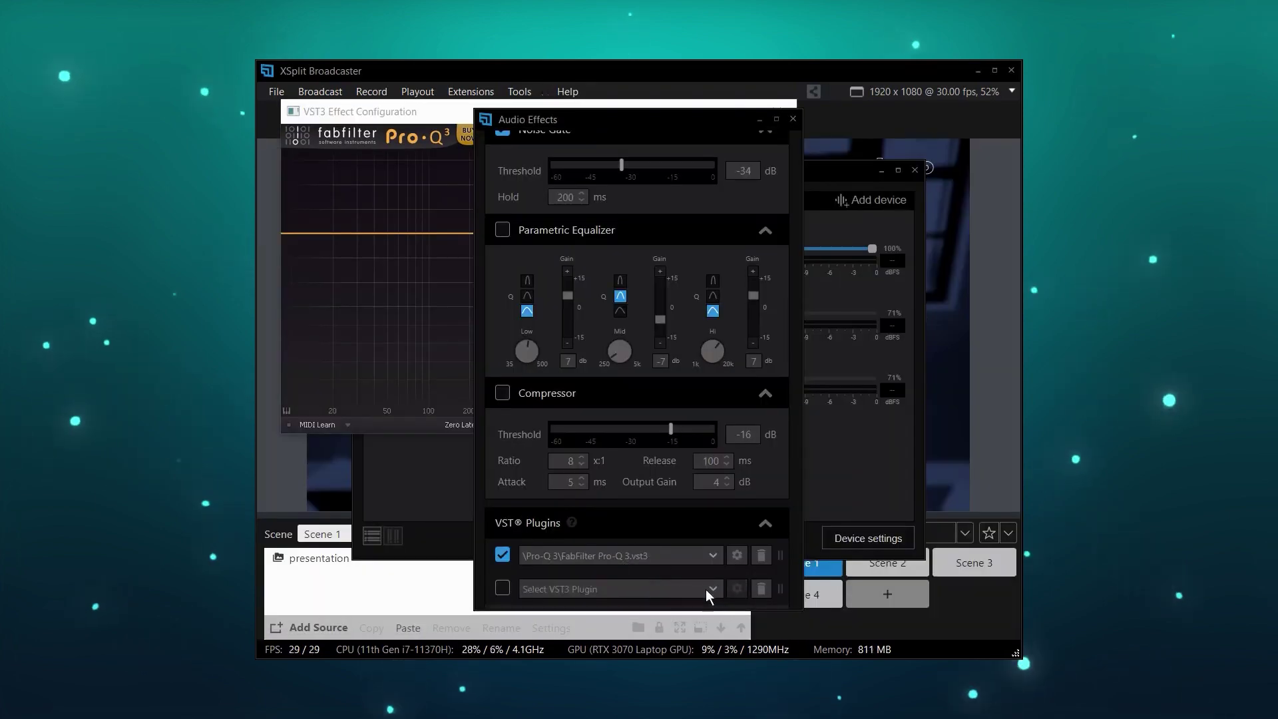
pyautogui.click(713, 589)
pyautogui.scroll(-2, 676, 540)
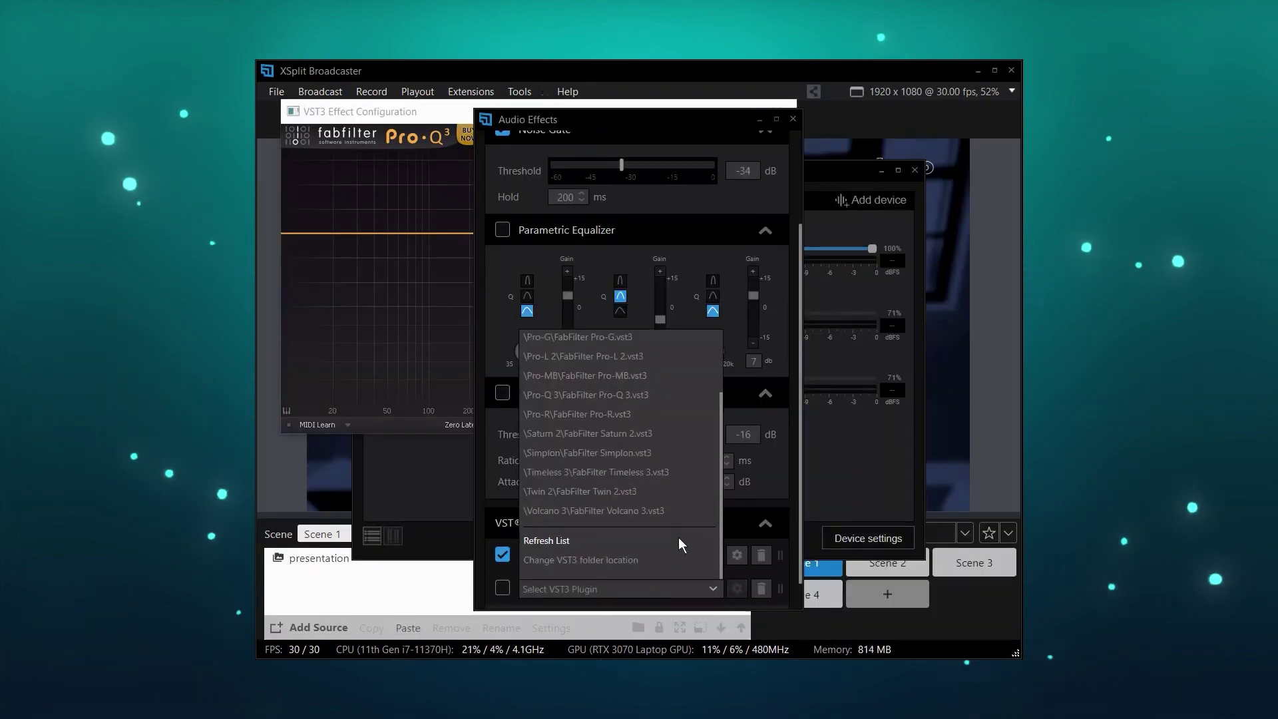
pyautogui.click(643, 511)
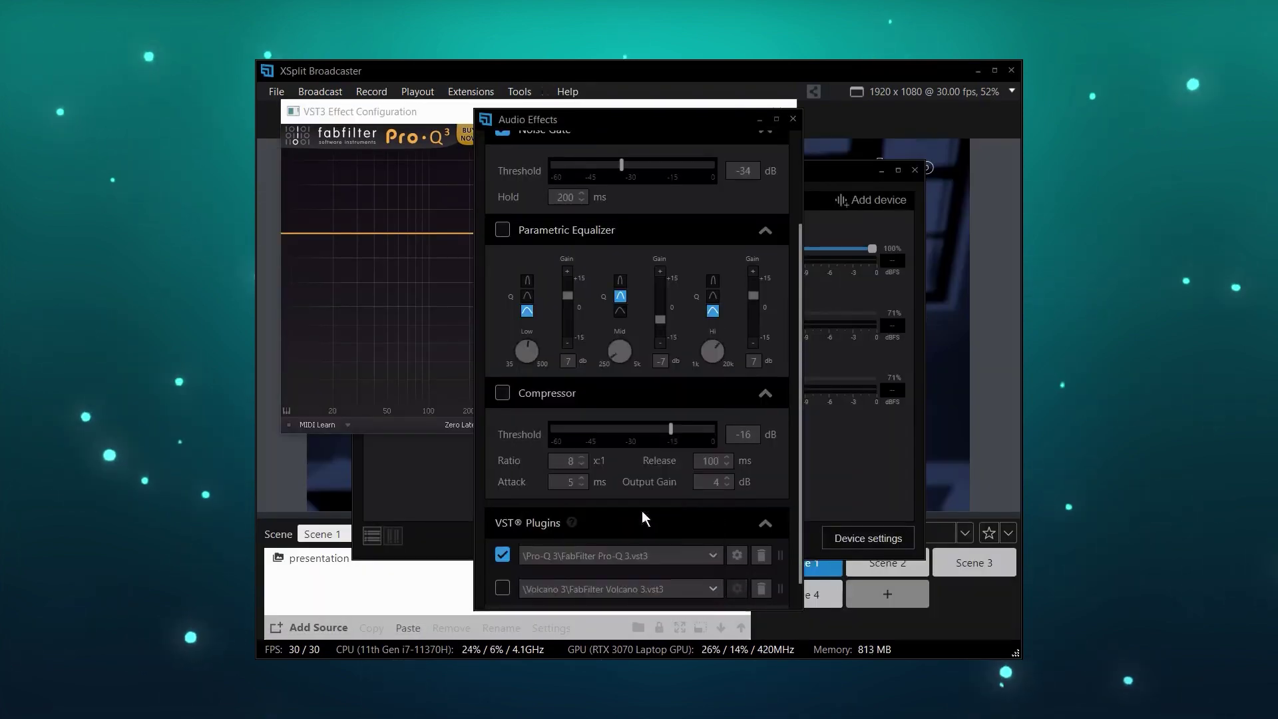
pyautogui.click(501, 589)
pyautogui.click(734, 588)
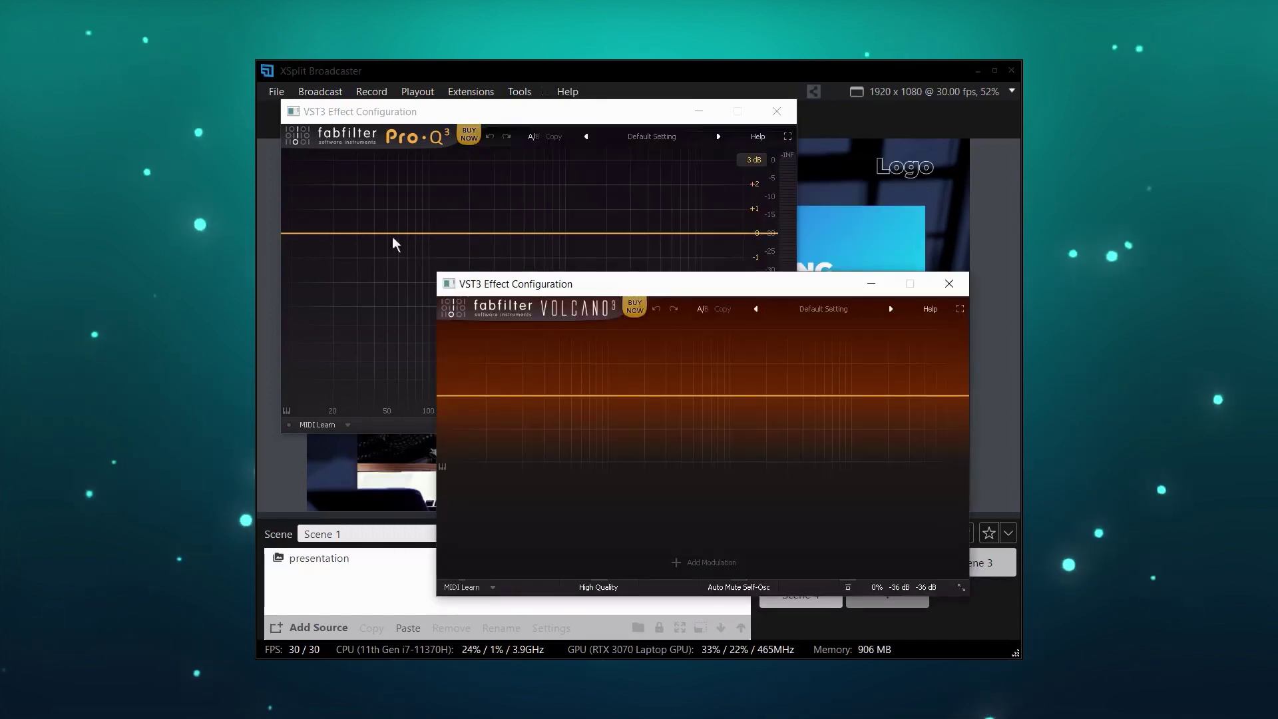
# Move the Volcano 3 window aside, then make Pro-Q 3's band a low shelf boosted about +4 dB
pyautogui.moveTo(727, 288); pyautogui.dragTo(741, 306)
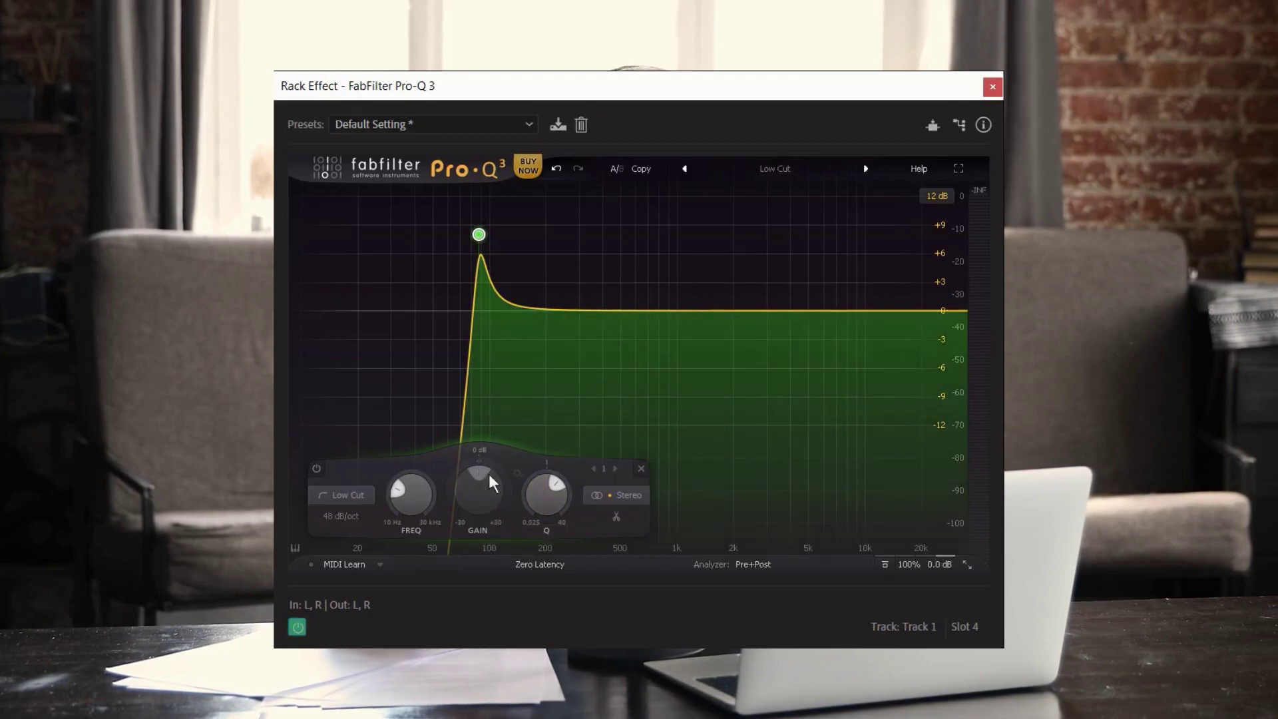
pyautogui.click(367, 497)
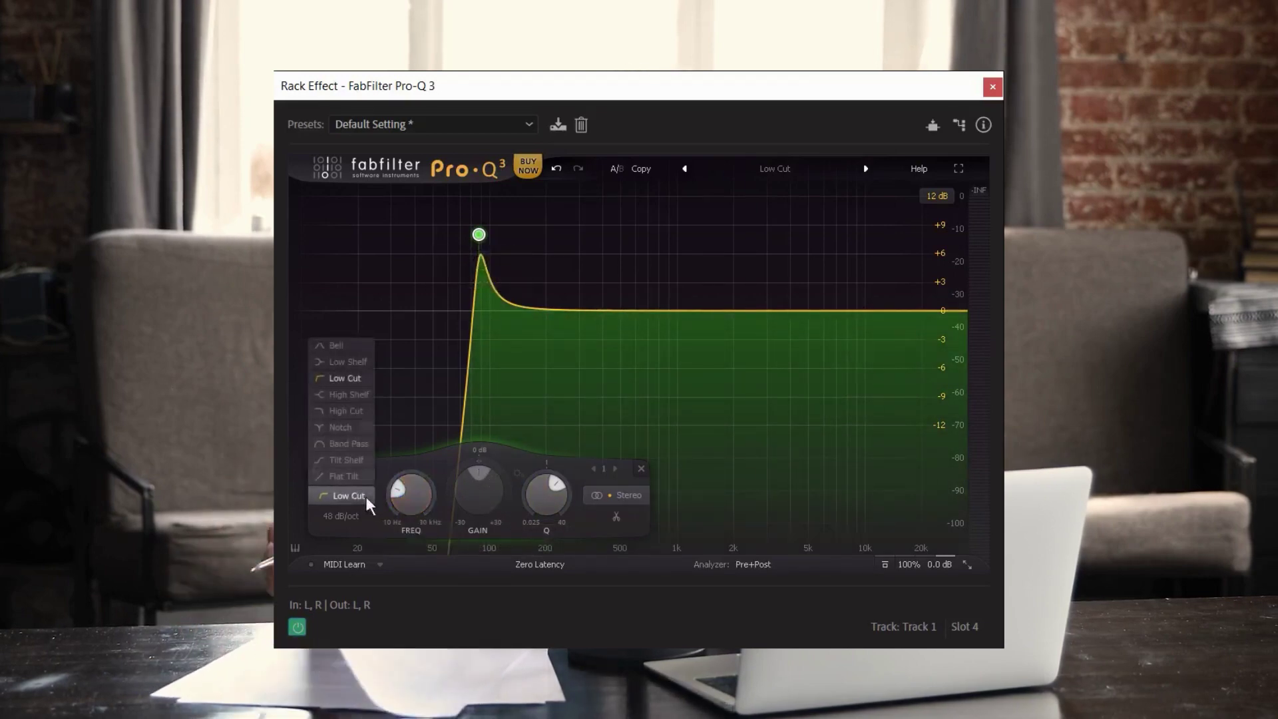
pyautogui.click(347, 395)
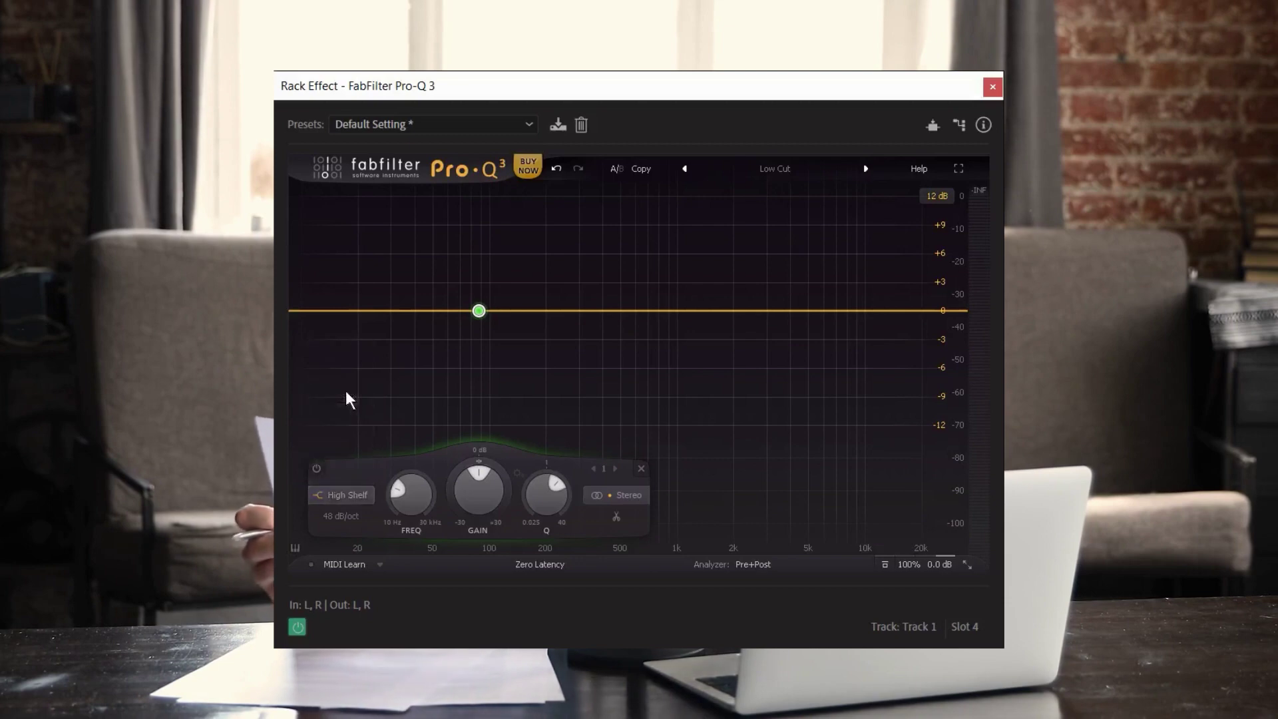
pyautogui.click(342, 495)
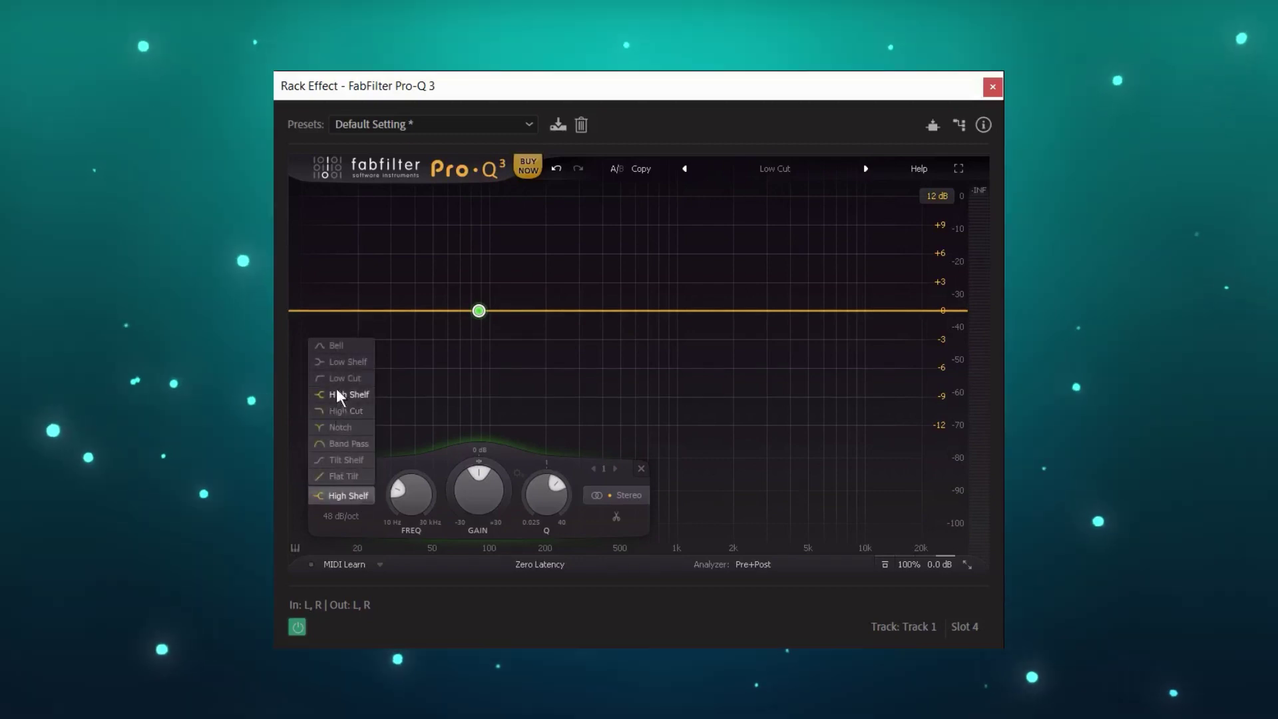
pyautogui.click(346, 363)
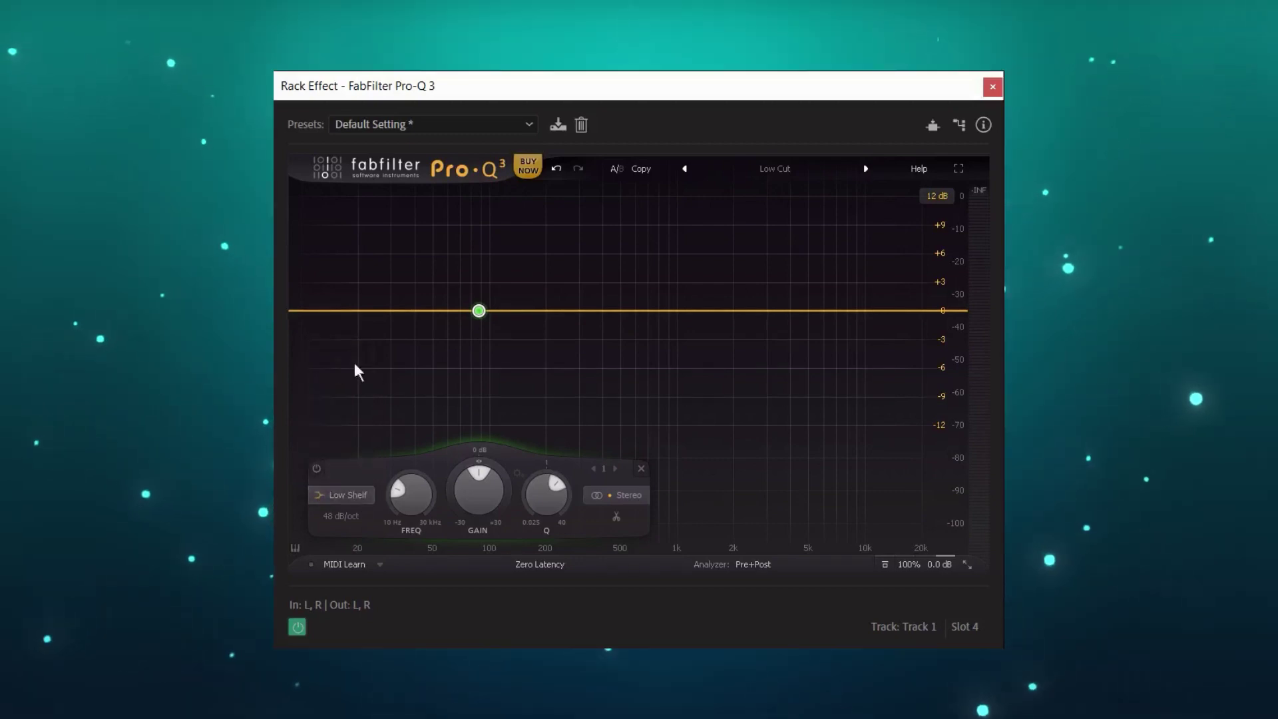
pyautogui.moveTo(399, 495)
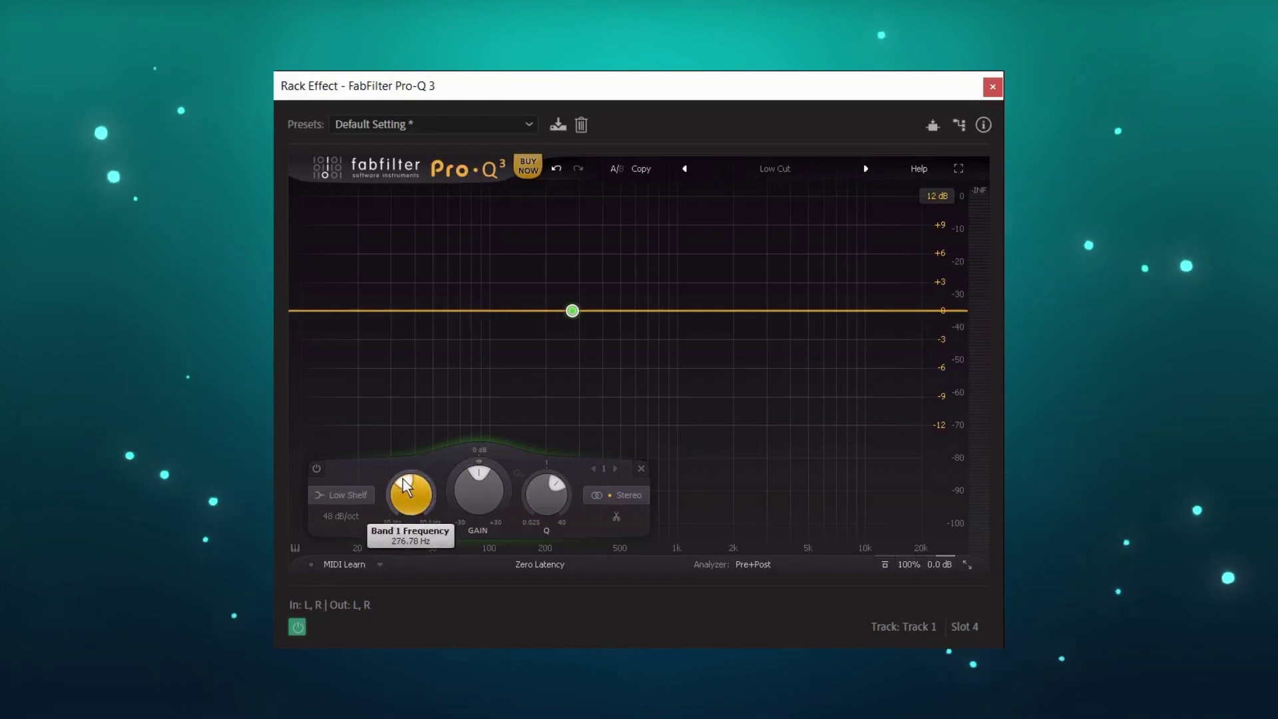
pyautogui.moveTo(482, 484); pyautogui.dragTo(483, 472)
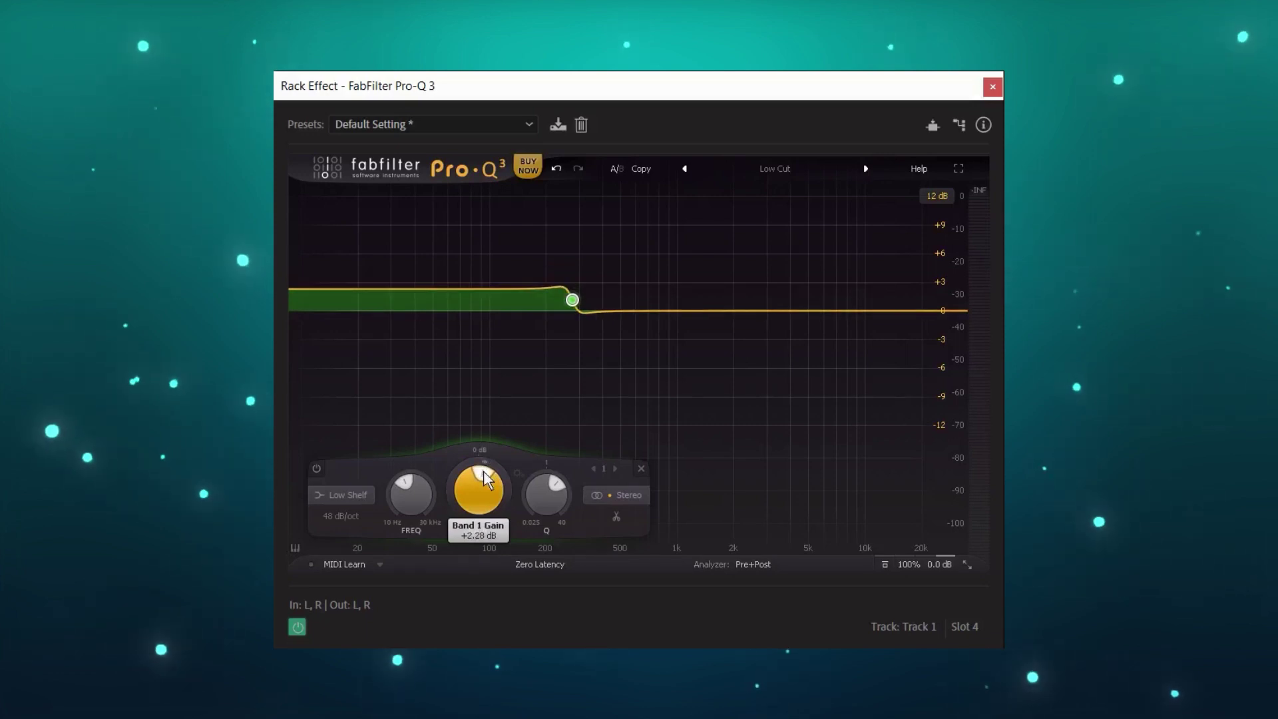
pyautogui.click(648, 493)
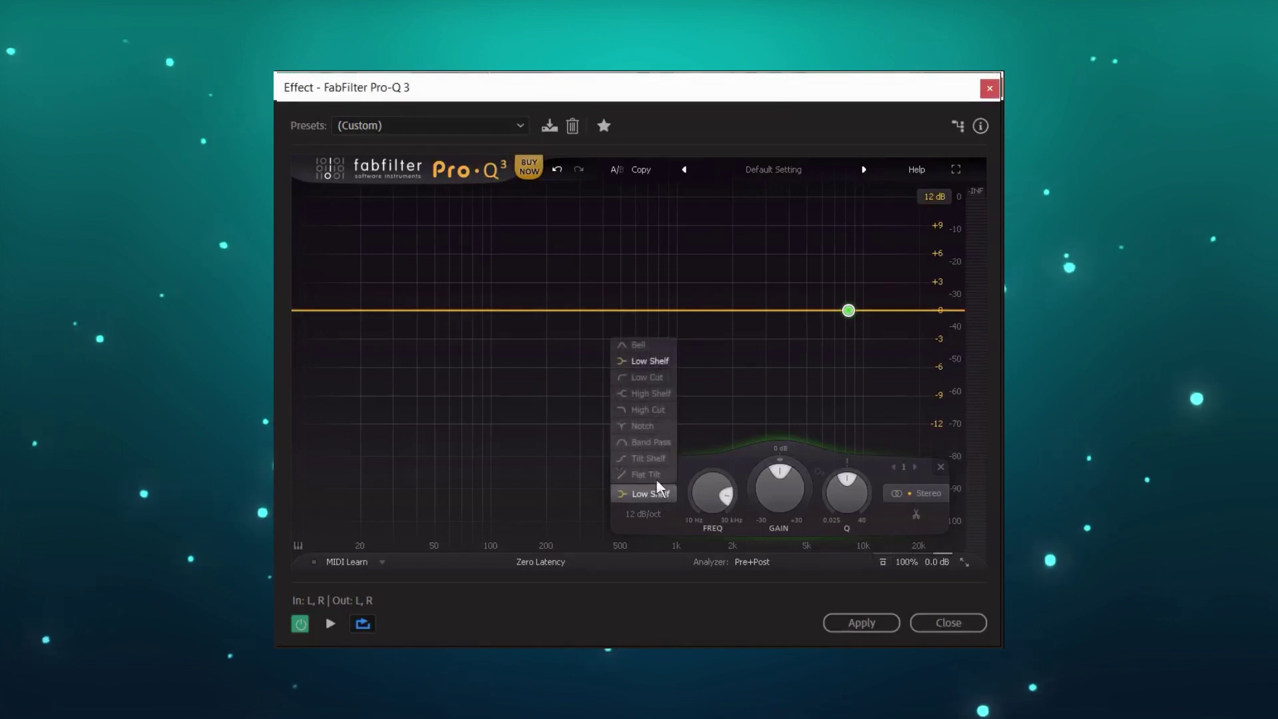
# Turn the Pro-Q 3 band into a high cut with raised frequency and much sharper resonance
pyautogui.click(645, 411)
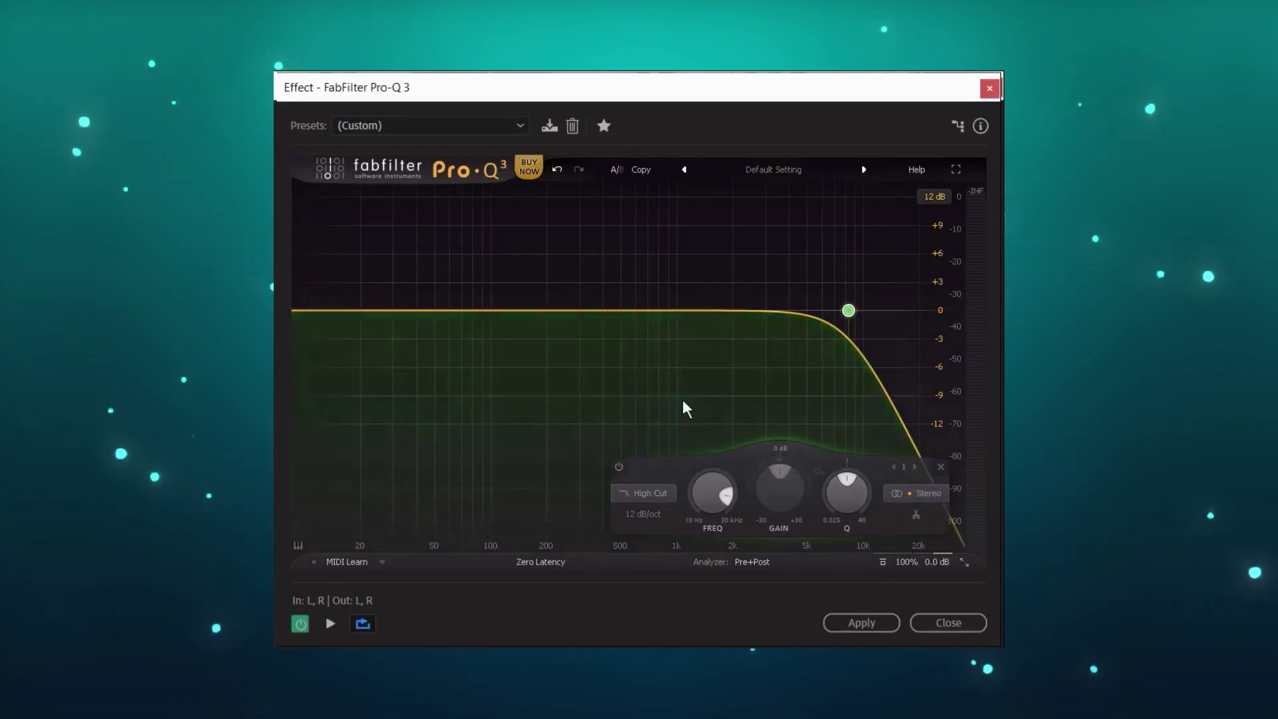
pyautogui.moveTo(858, 327)
pyautogui.moveTo(848, 311); pyautogui.dragTo(884, 165)
pyautogui.moveTo(889, 256); pyautogui.dragTo(888, 195)
# Change the band to a 100 Hz bell boosted about 8 dB with a wider, lower Q
pyautogui.click(353, 495)
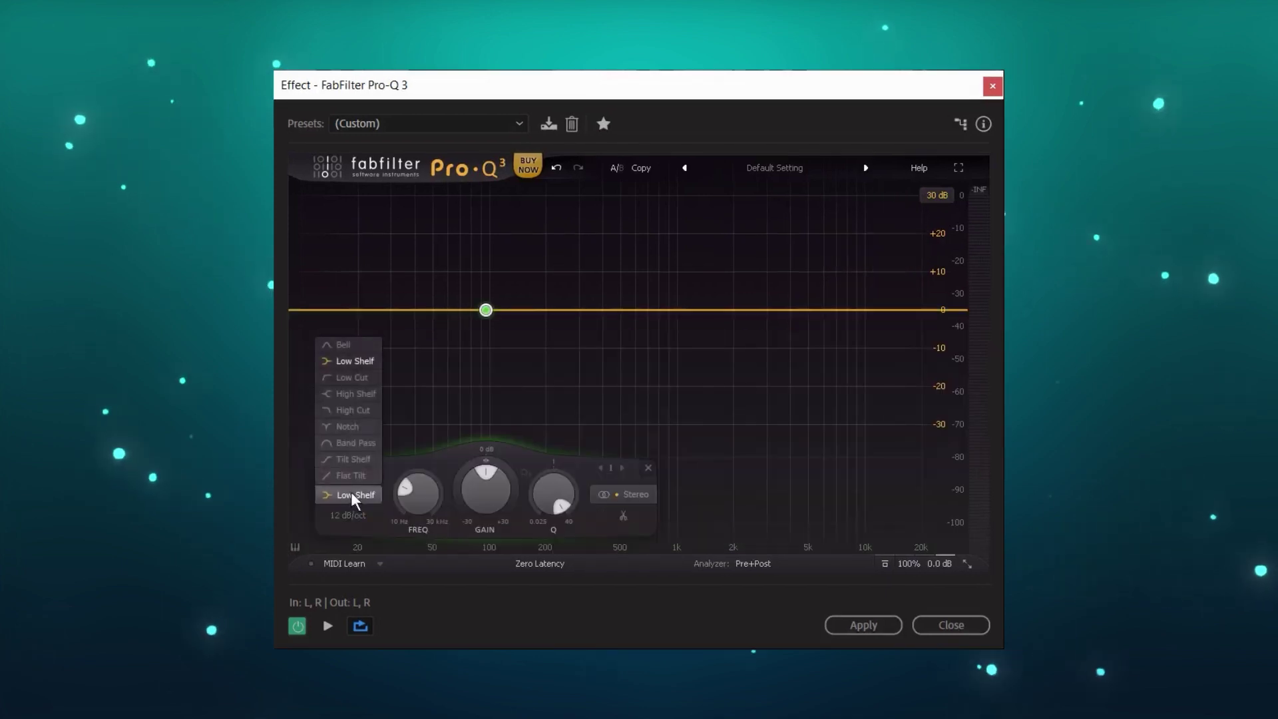
pyautogui.click(346, 344)
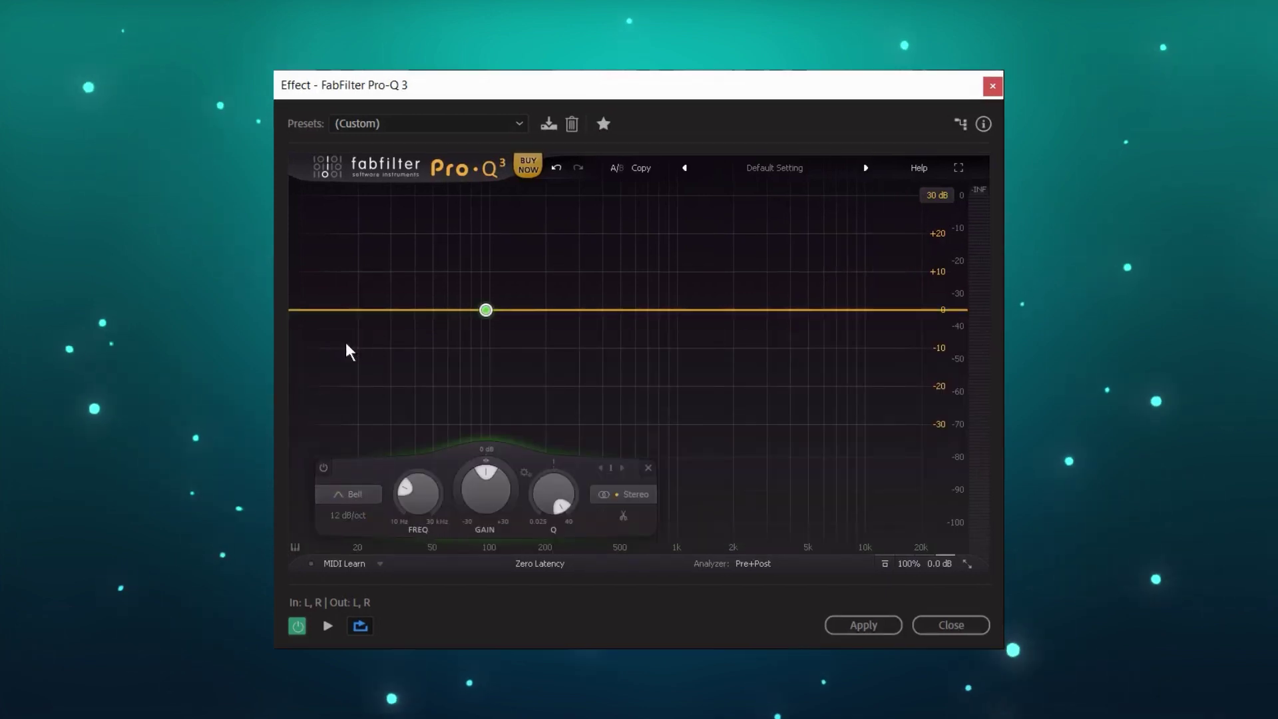
pyautogui.moveTo(499, 492); pyautogui.dragTo(500, 480)
pyautogui.moveTo(566, 506); pyautogui.dragTo(567, 512)
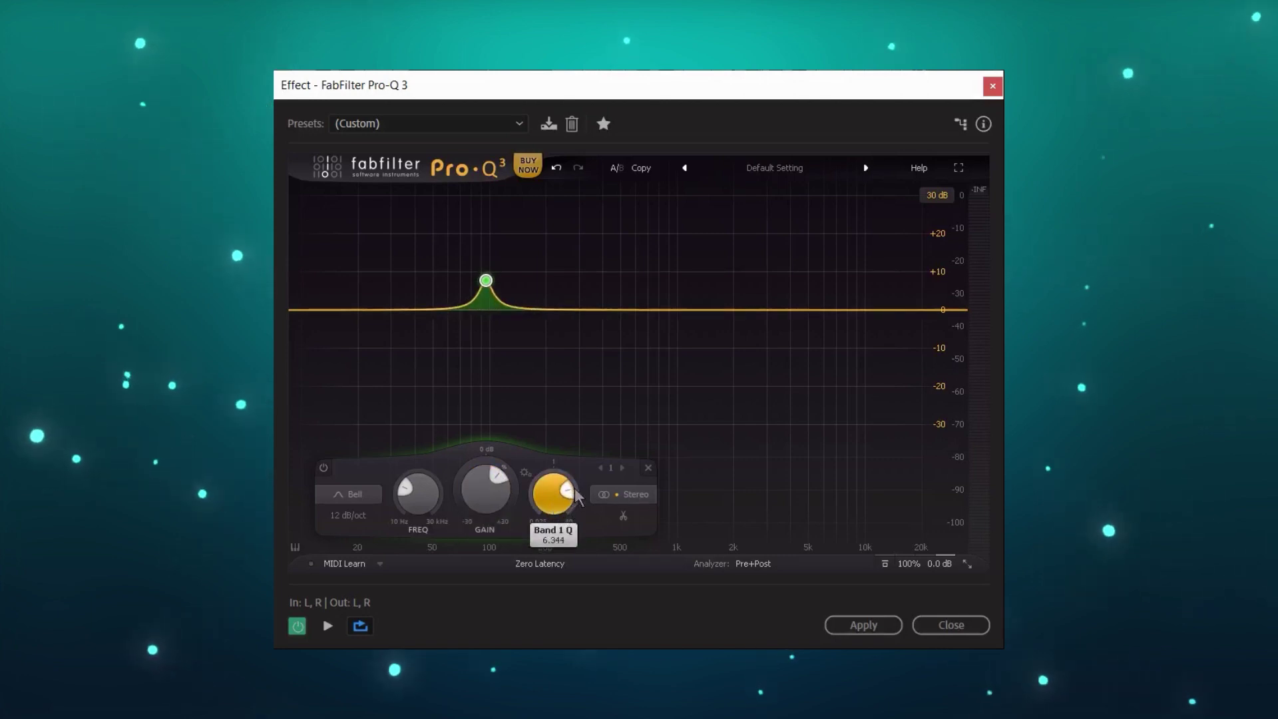
pyautogui.scroll(5, 410, 486)
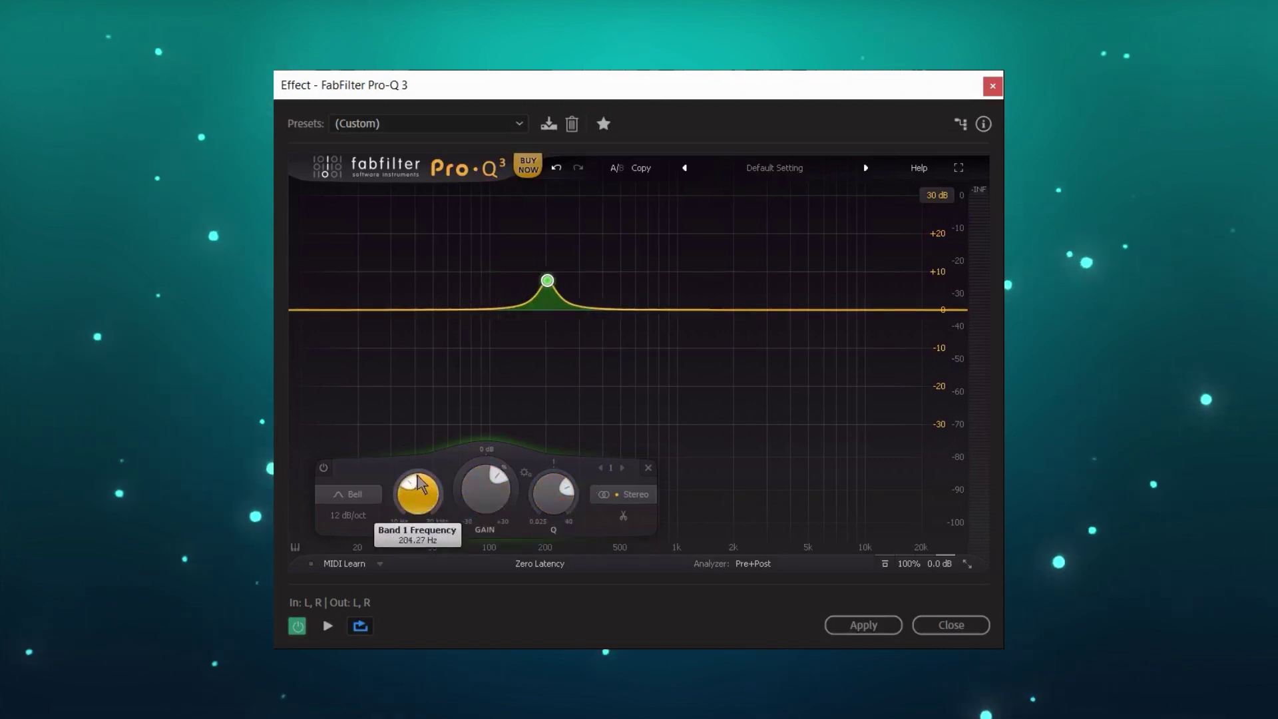
pyautogui.scroll(-3, 411, 486)
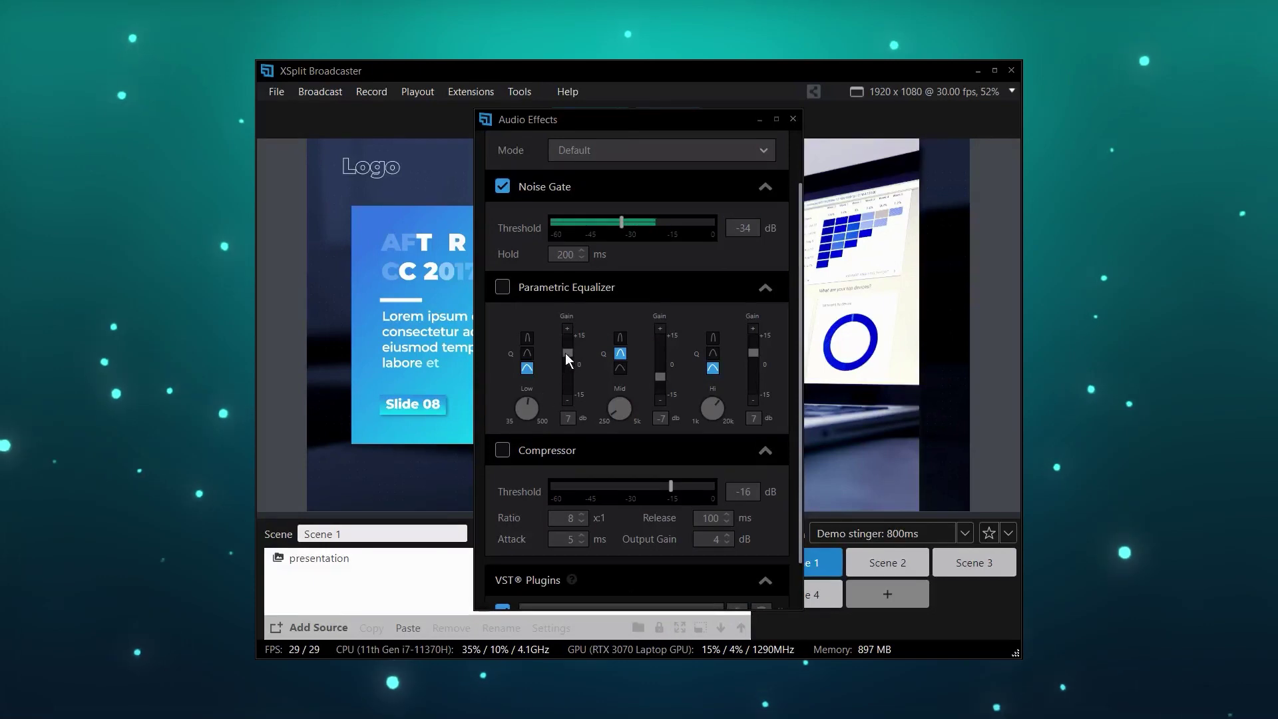
# Enable the Parametric Equalizer with a -2 dB peak low band, 1 dB mid and 3 dB high
pyautogui.moveTo(565, 352); pyautogui.dragTo(565, 369)
pyautogui.click(527, 352)
pyautogui.scroll(1, 528, 349)
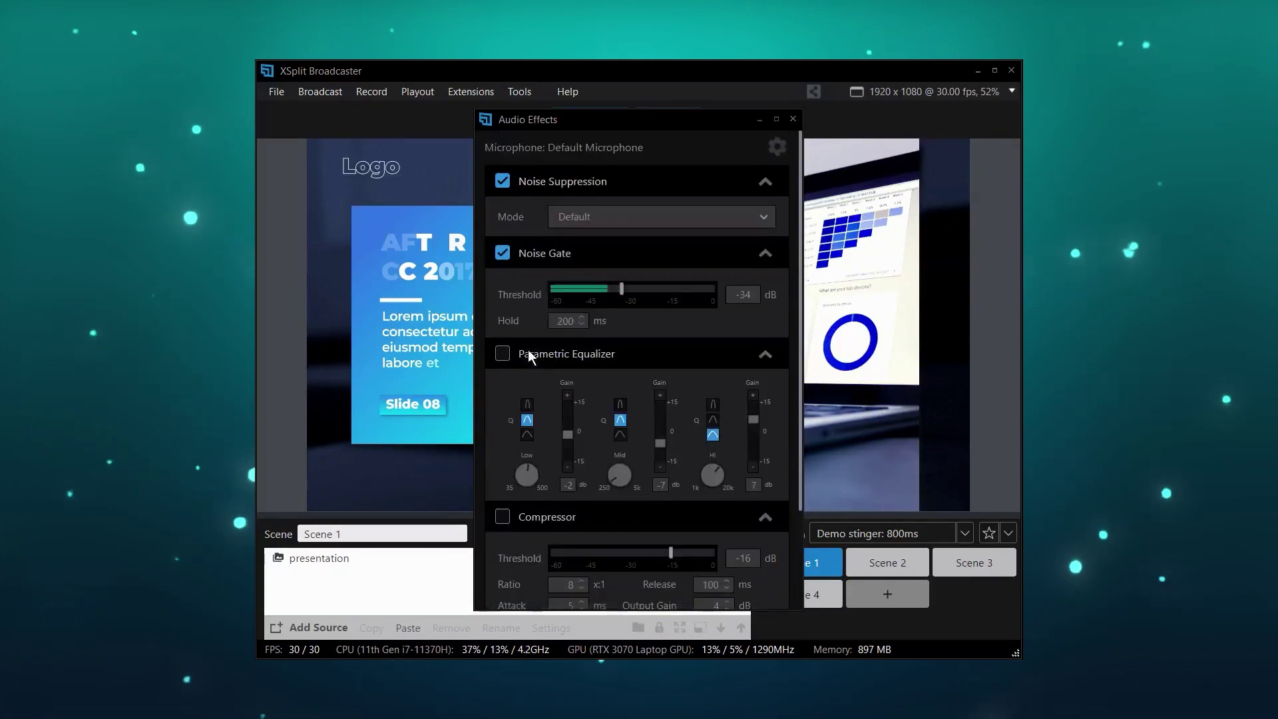
pyautogui.click(503, 353)
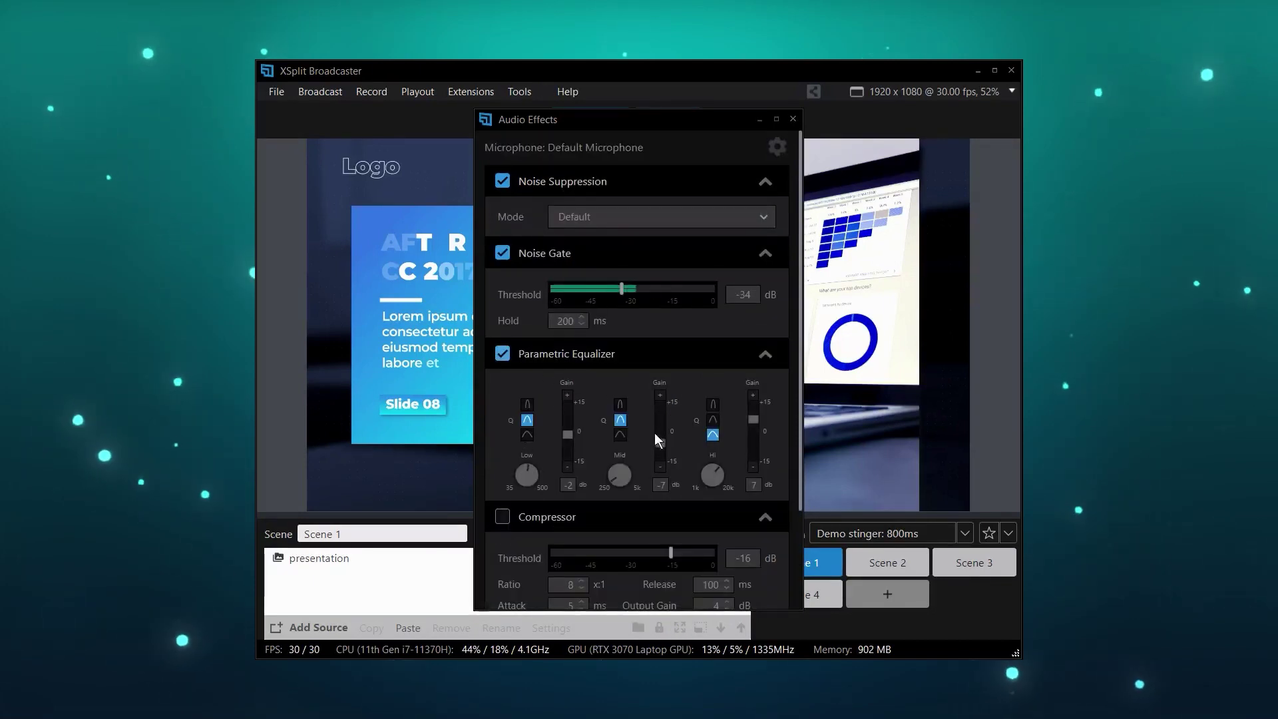
pyautogui.moveTo(661, 441); pyautogui.dragTo(662, 429)
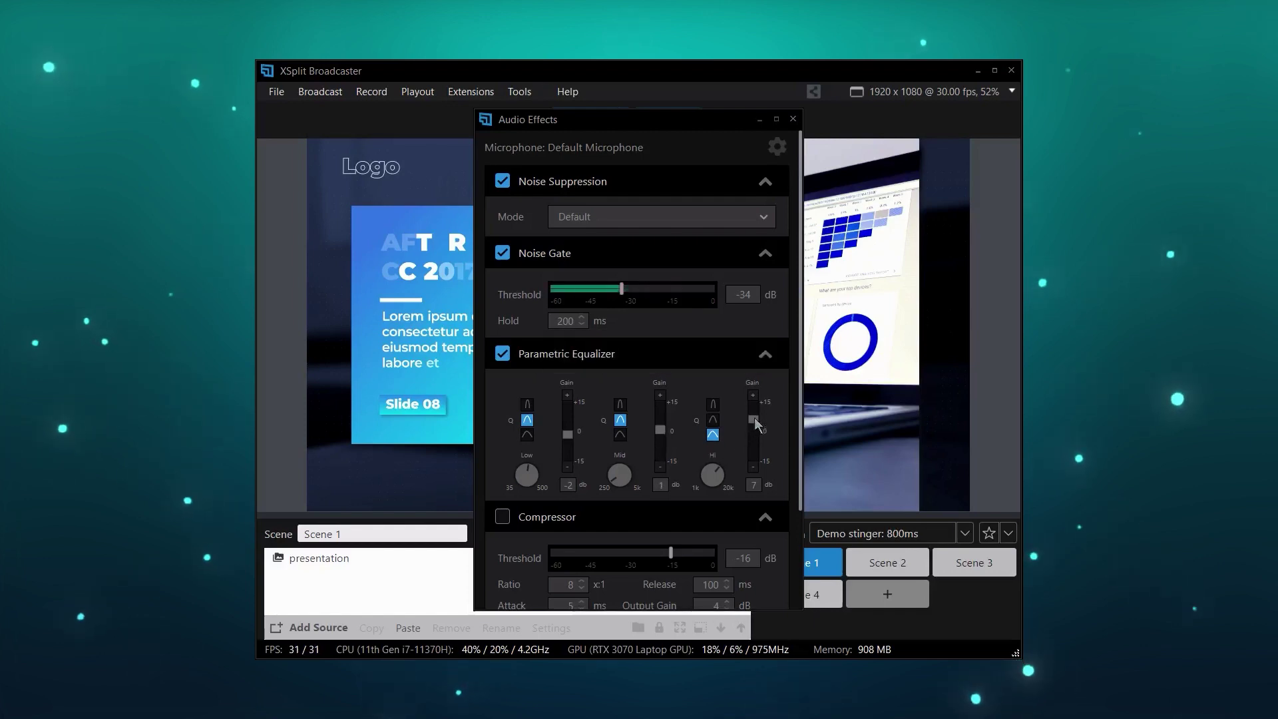
pyautogui.moveTo(755, 419); pyautogui.dragTo(755, 426)
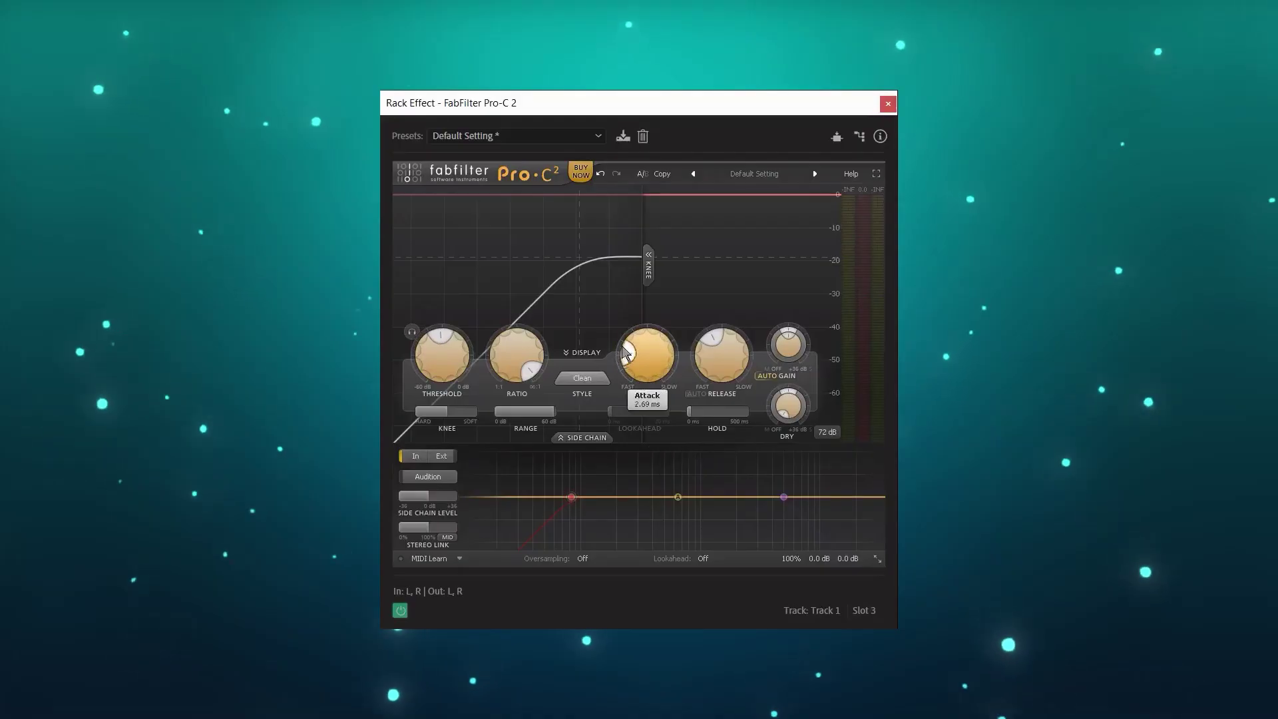
# Set Pro-C 2 to a lower ratio, about -27 dB threshold, 2 ms attack and 1.27 s release
pyautogui.moveTo(626, 348); pyautogui.dragTo(696, 397)
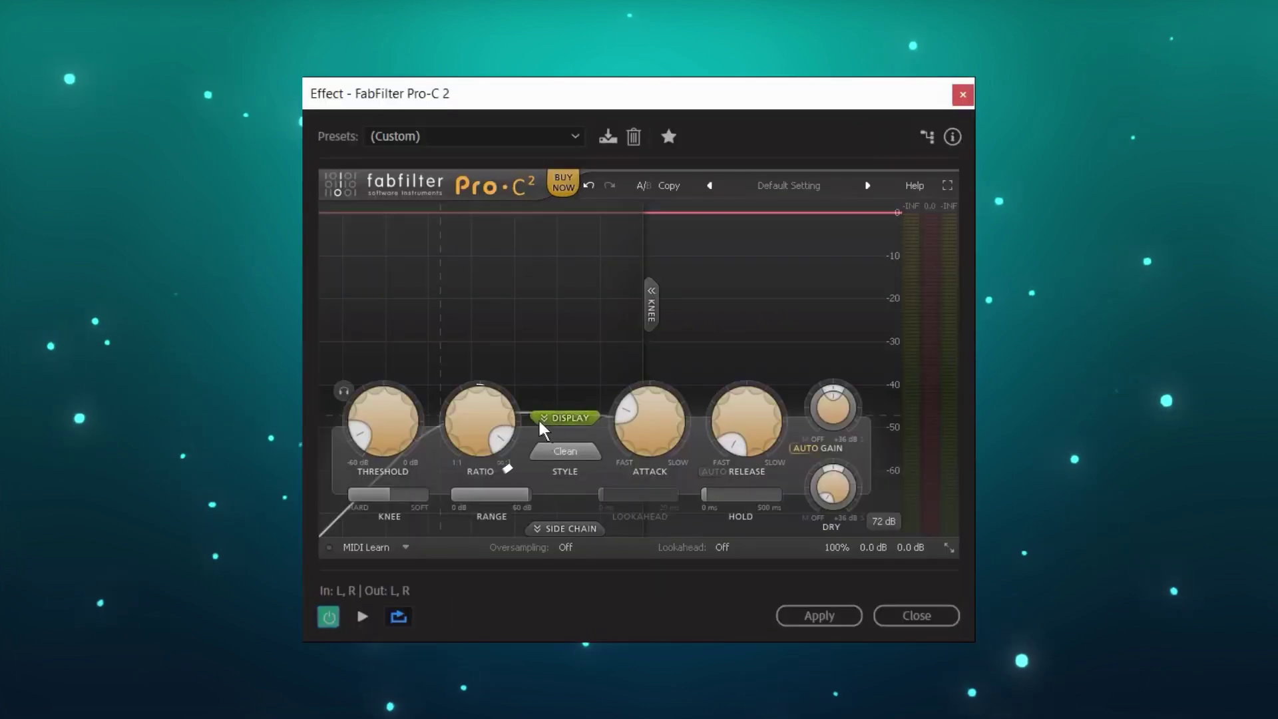
pyautogui.moveTo(507, 444)
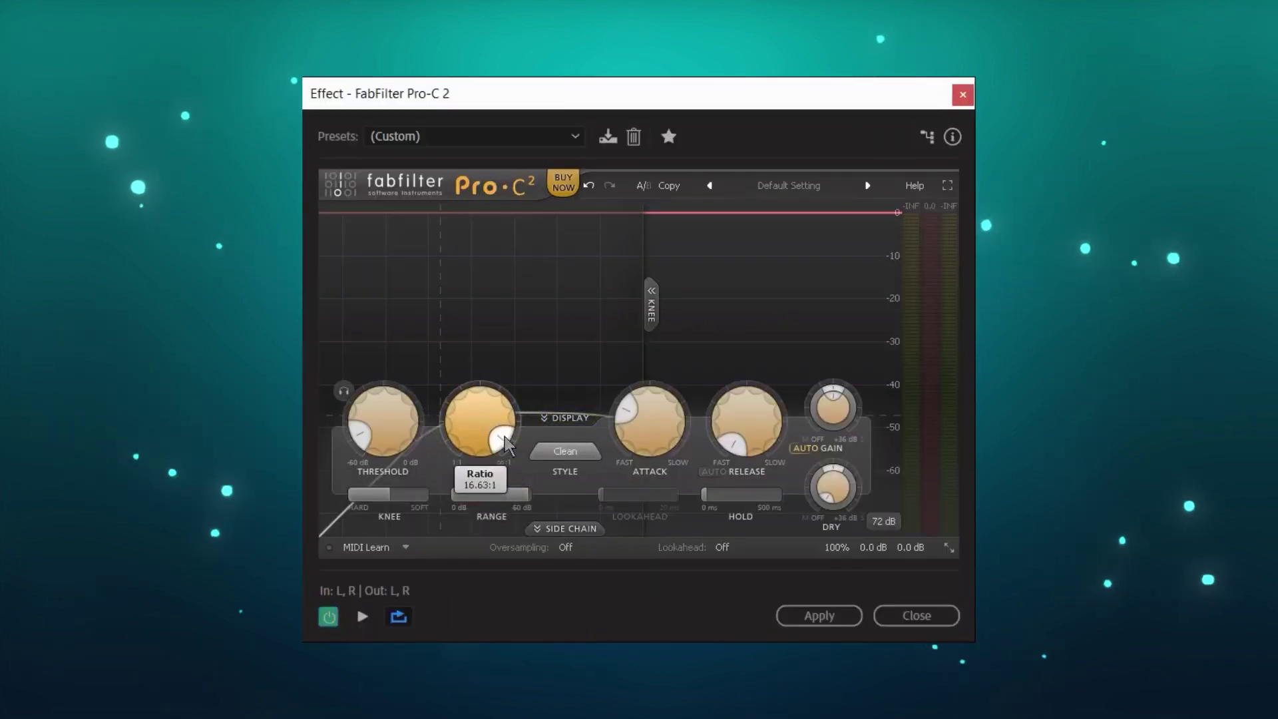
pyautogui.moveTo(509, 441); pyautogui.dragTo(480, 382)
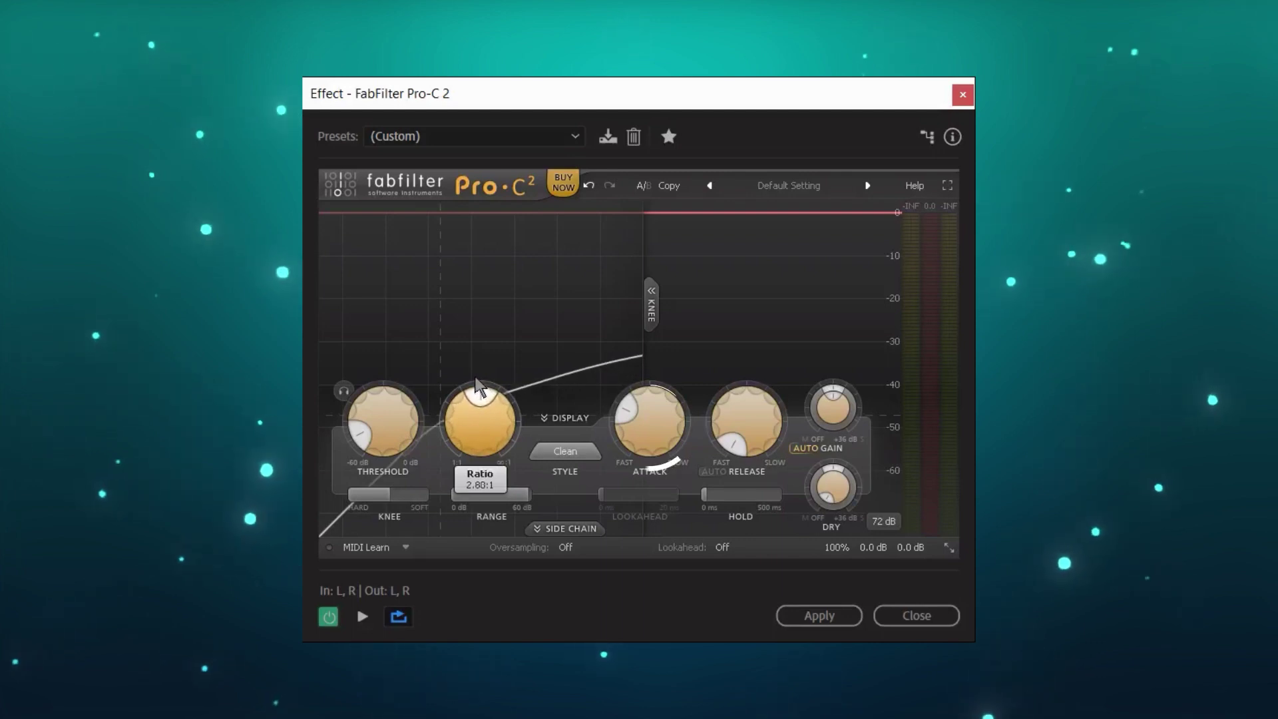
pyautogui.moveTo(380, 429); pyautogui.dragTo(383, 397)
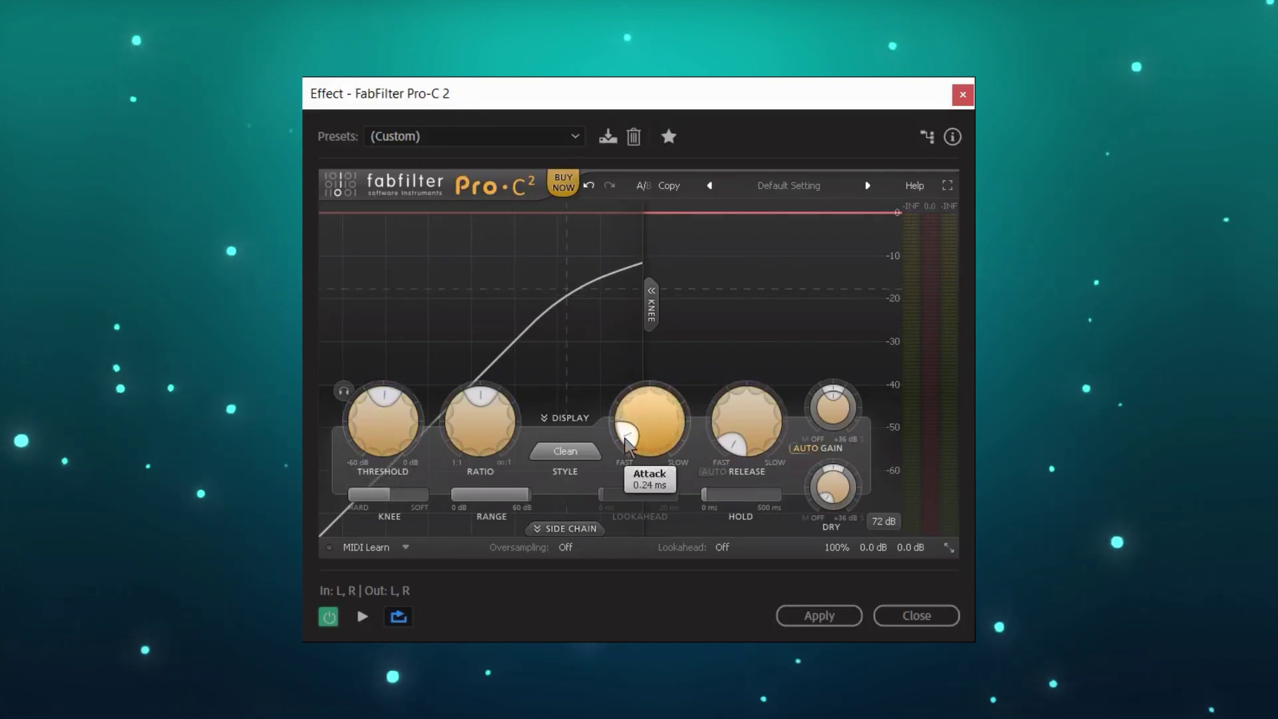
pyautogui.moveTo(630, 452); pyautogui.dragTo(619, 429)
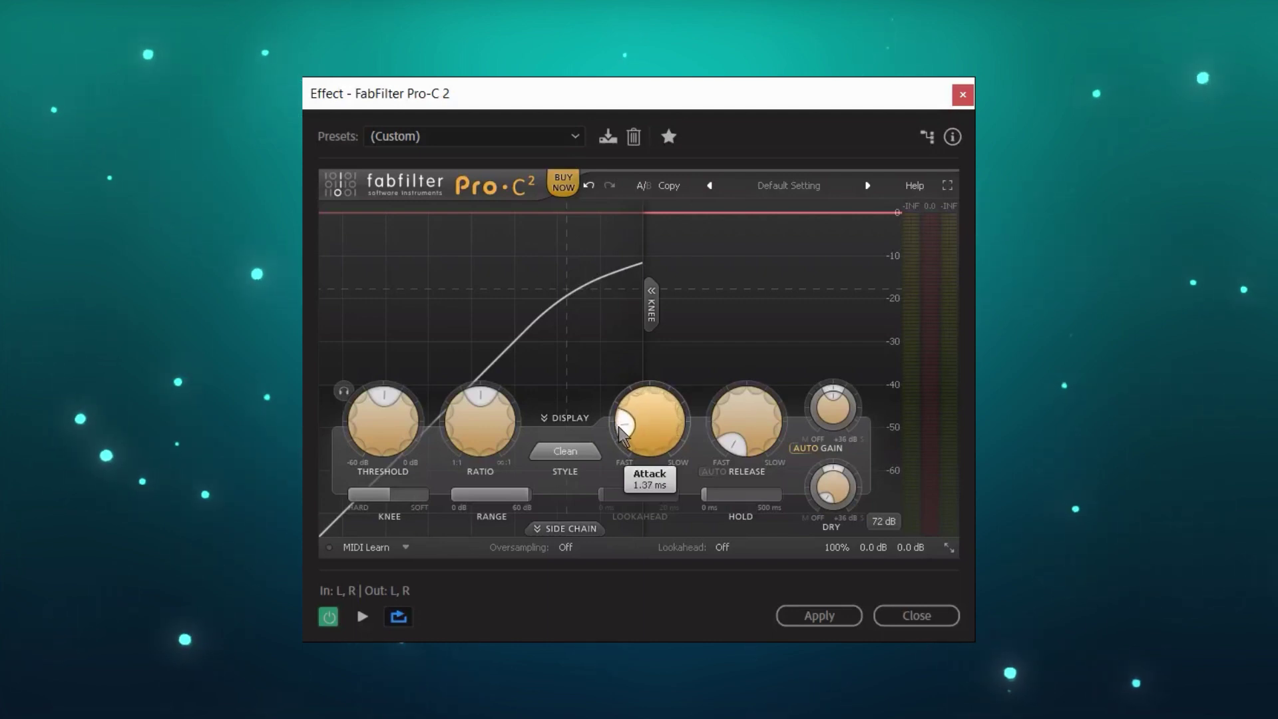
pyautogui.moveTo(737, 452)
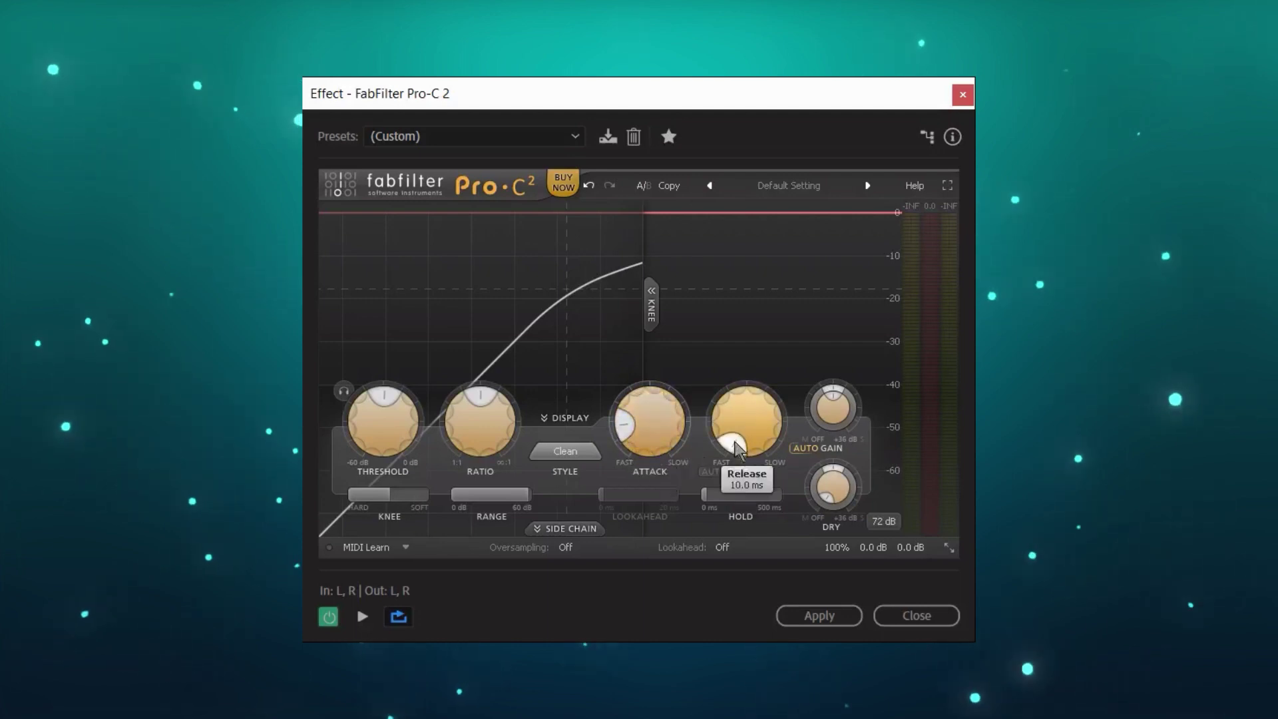
pyautogui.moveTo(746, 401); pyautogui.dragTo(791, 441)
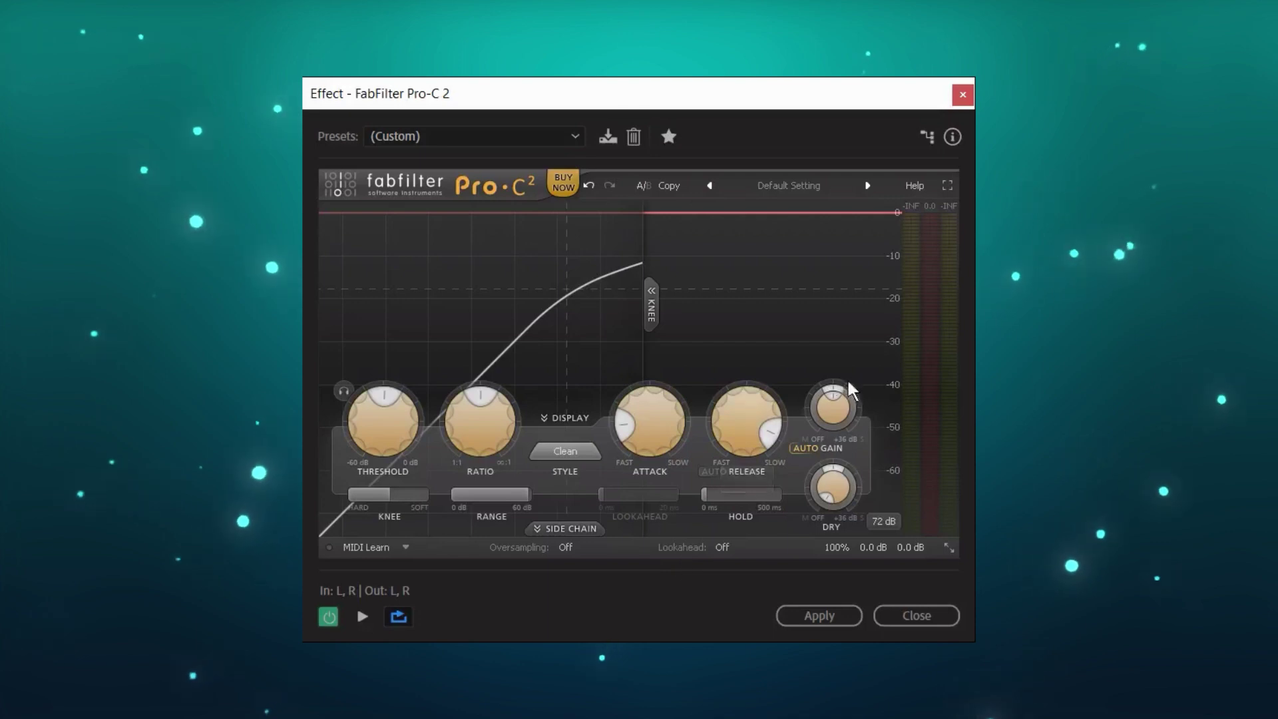
pyautogui.moveTo(835, 396)
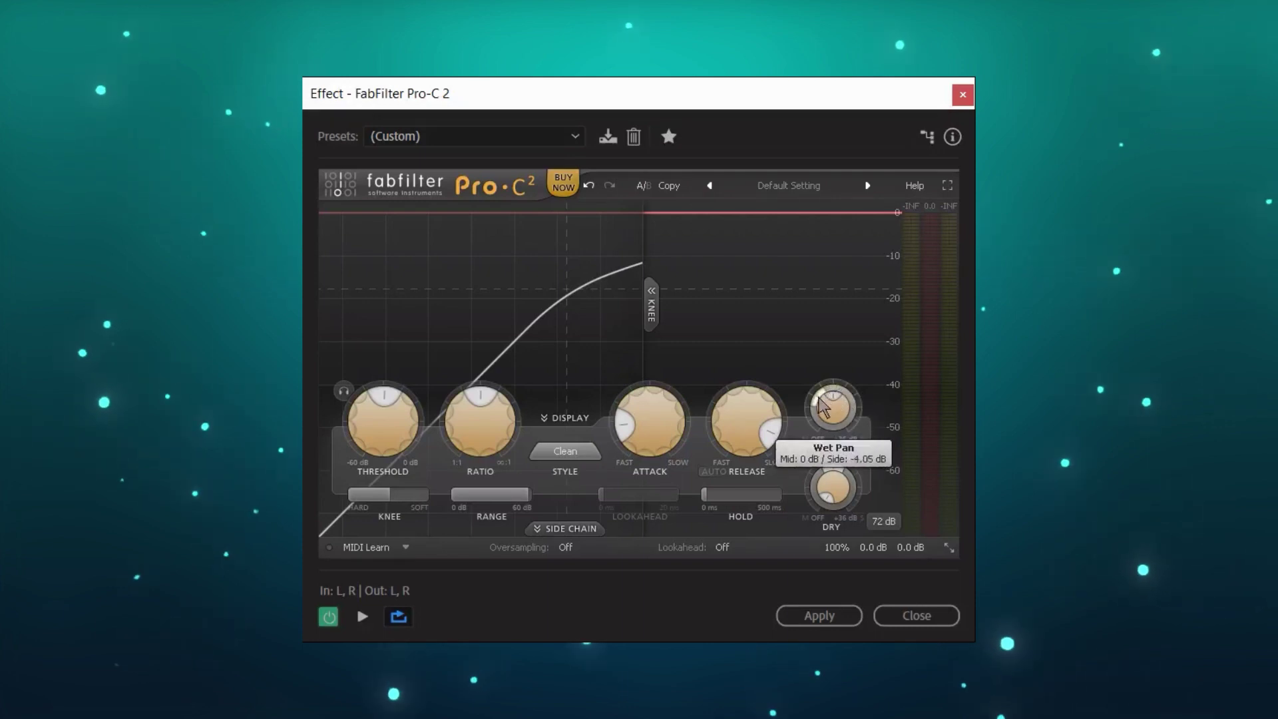
pyautogui.moveTo(829, 504)
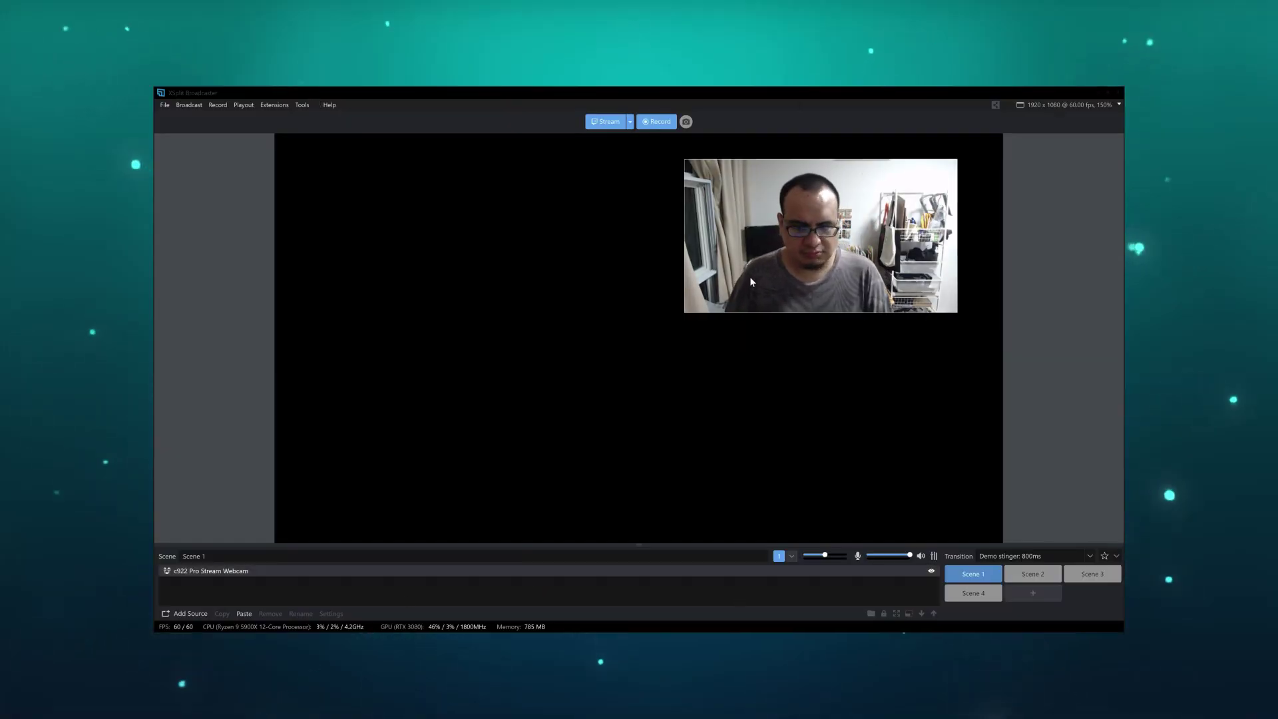
# Delete the c922 Pro Stream Webcam source and load FabFilter Pro-L 2 on the Analog (1+2) microphone
pyautogui.click(280, 571)
pyautogui.press('Delete')
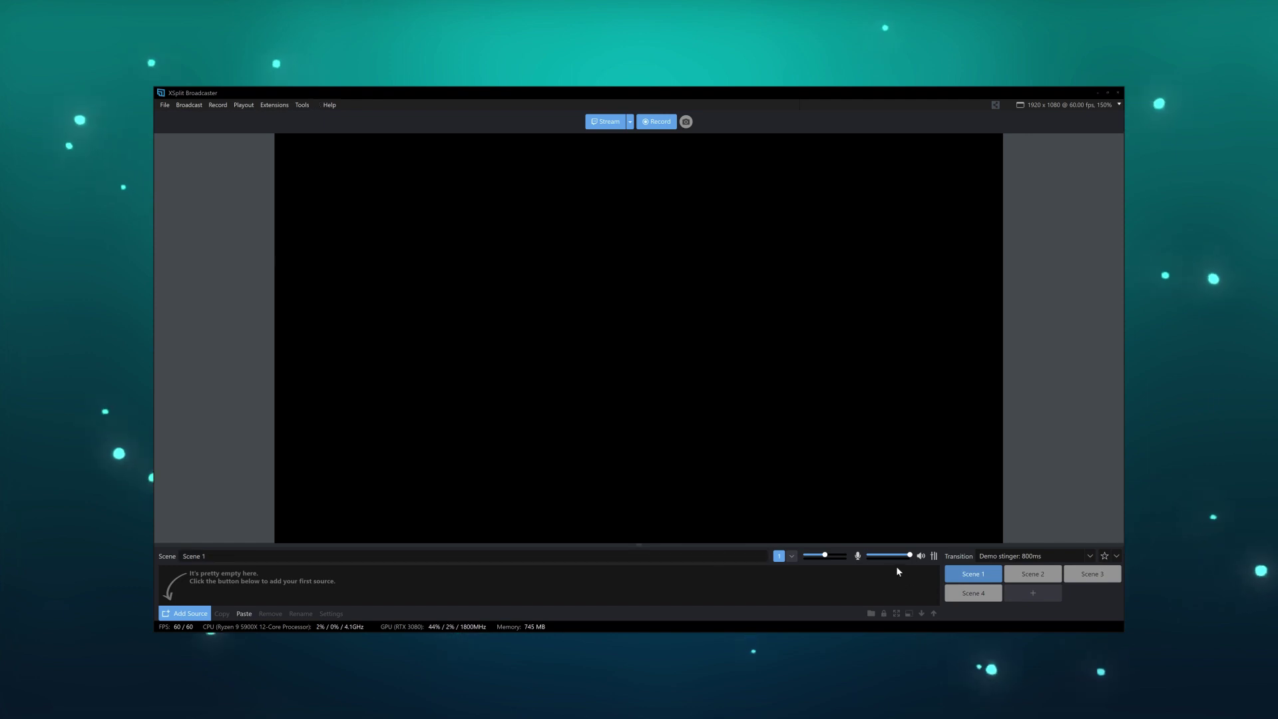
pyautogui.click(934, 555)
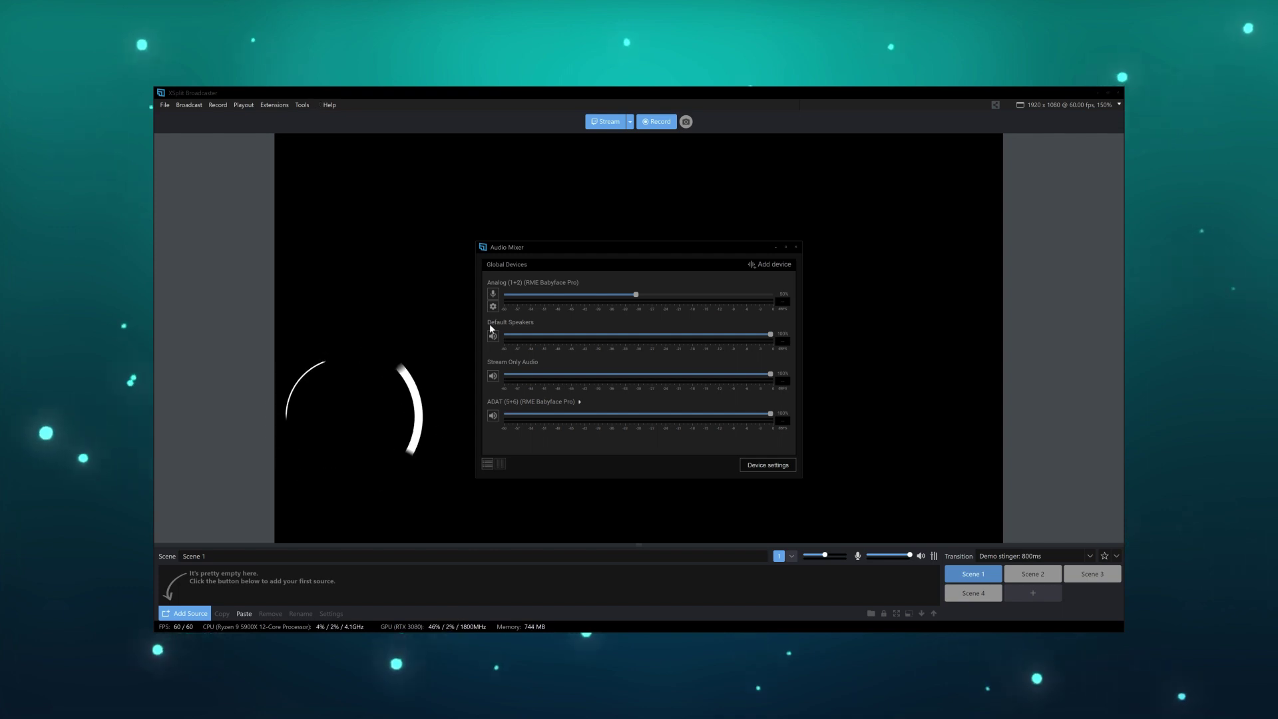
pyautogui.click(493, 307)
pyautogui.scroll(-2, 613, 402)
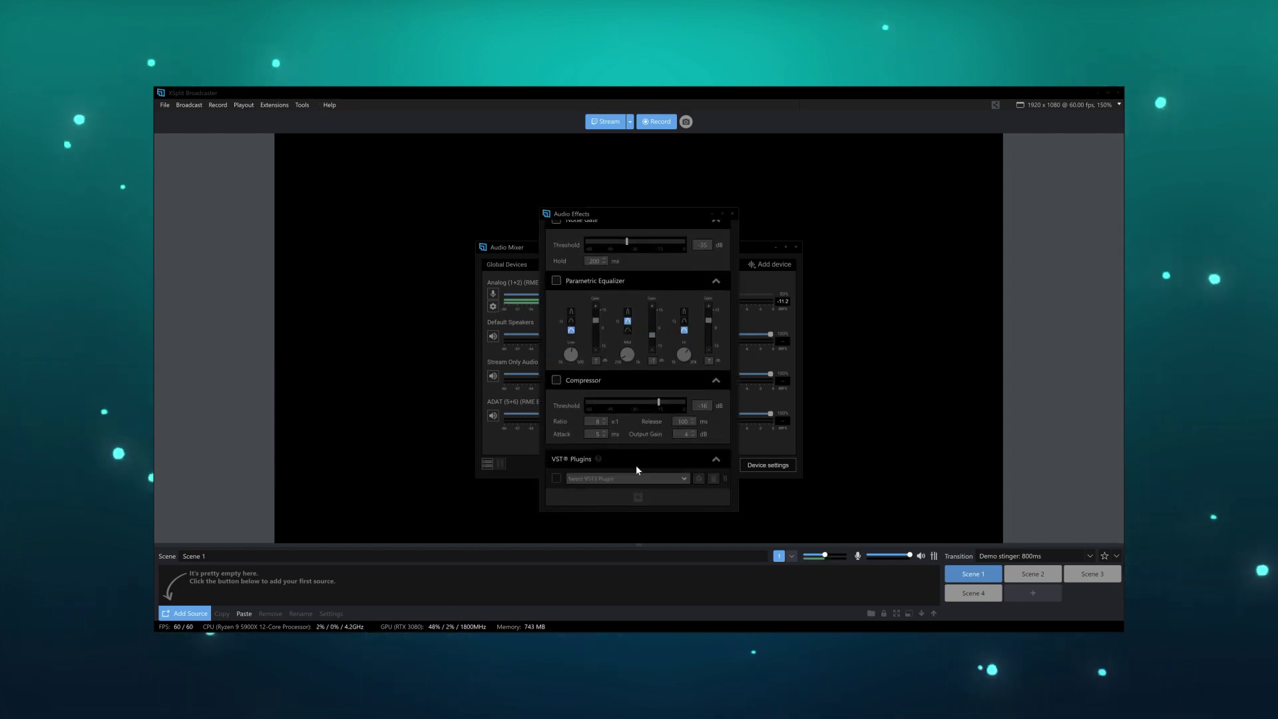
pyautogui.click(604, 479)
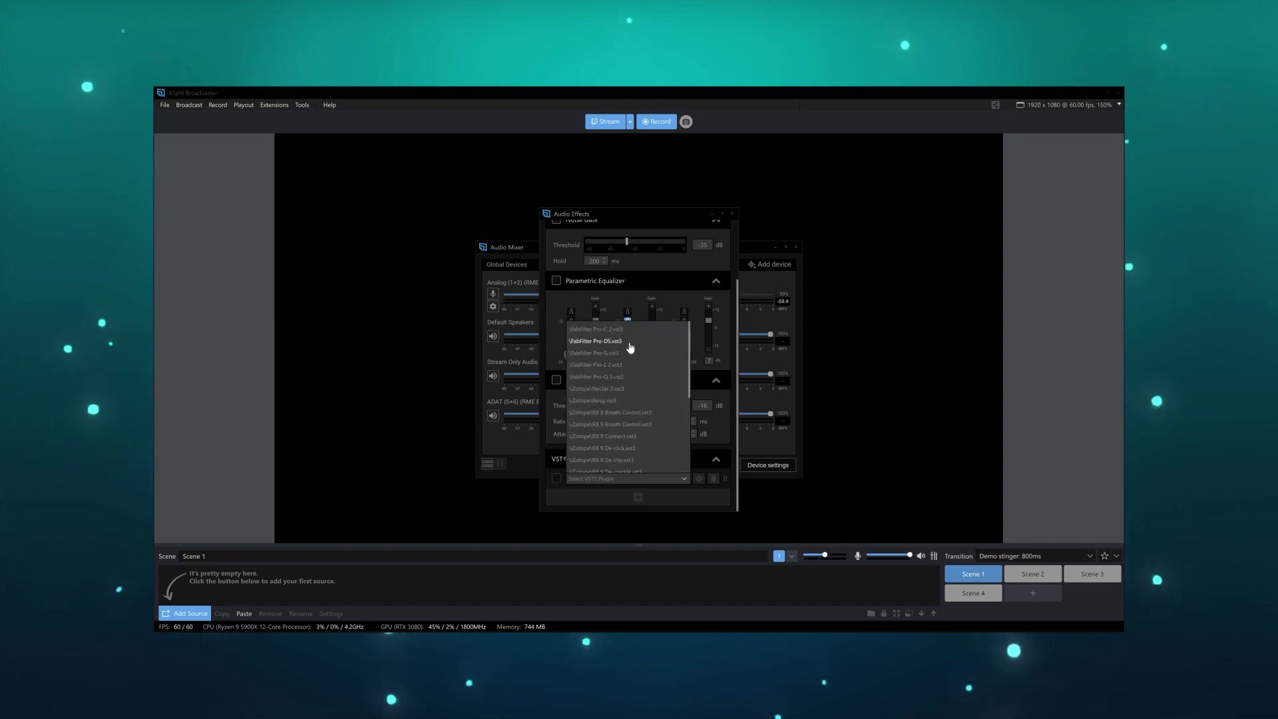
pyautogui.click(629, 375)
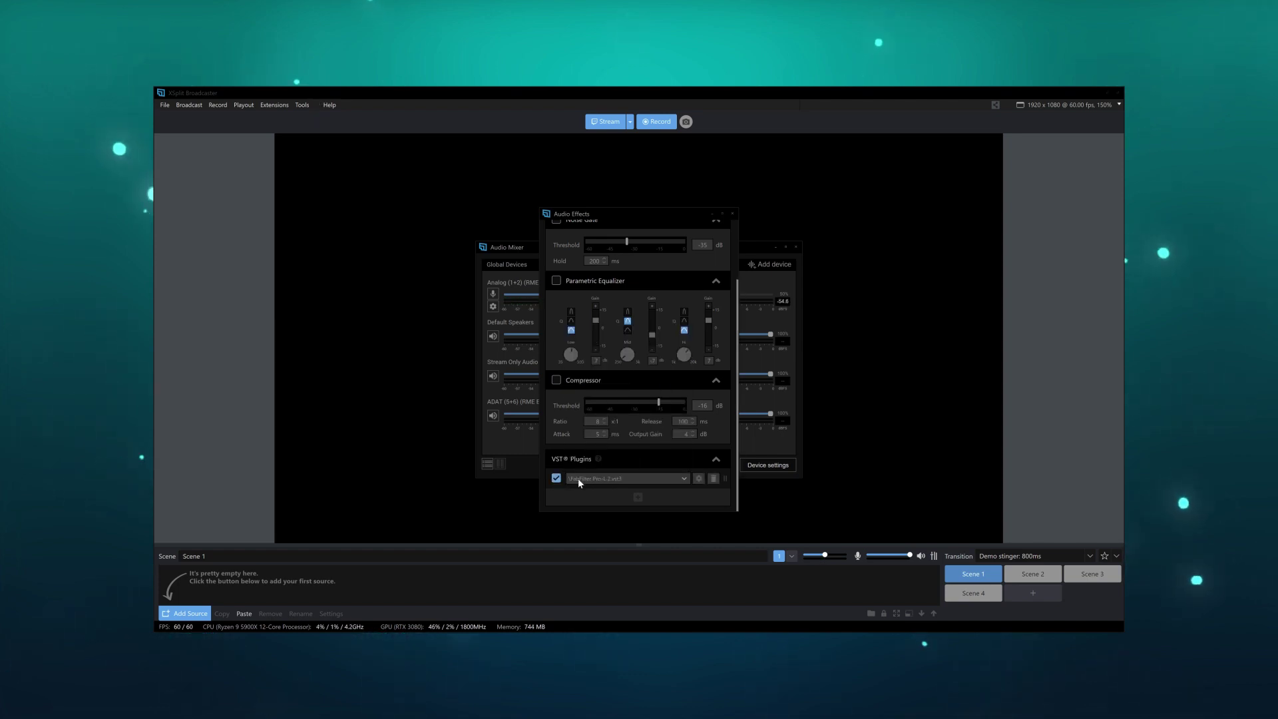
# Open the Pro-L 2 window and set Out level to -2.0 dB and Gain to about +10.9 dB
pyautogui.click(699, 477)
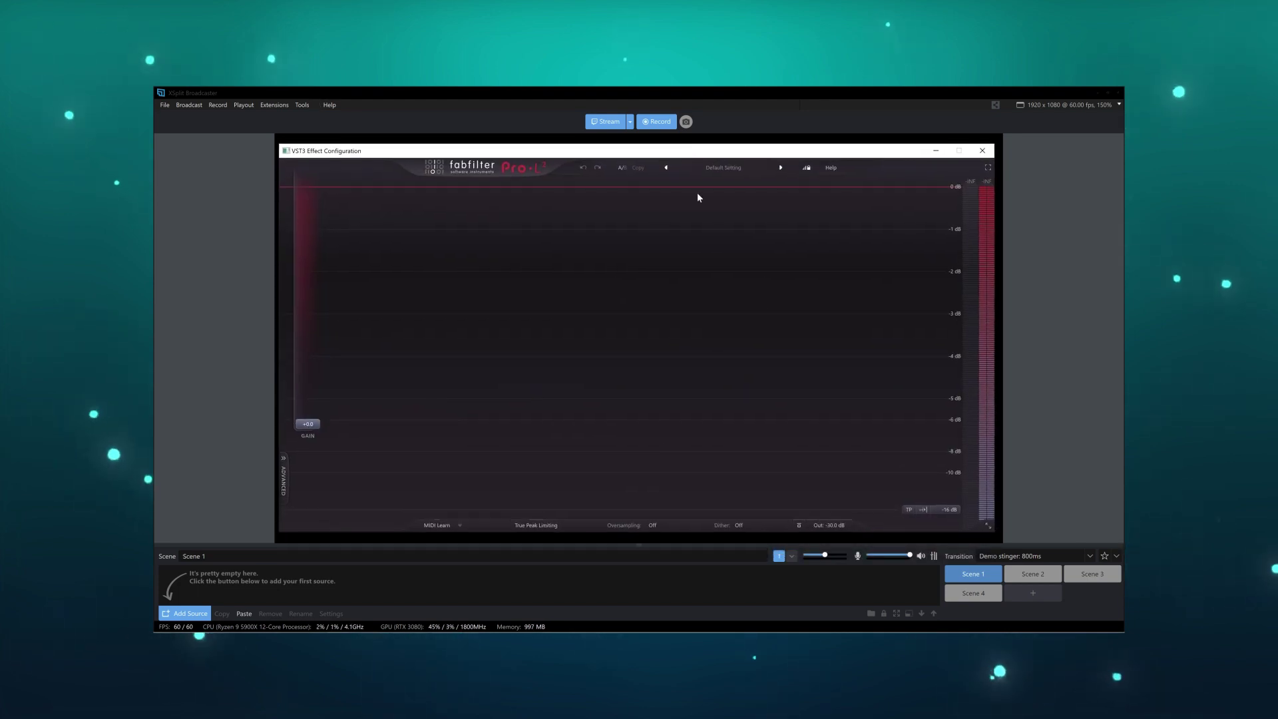
pyautogui.moveTo(833, 530)
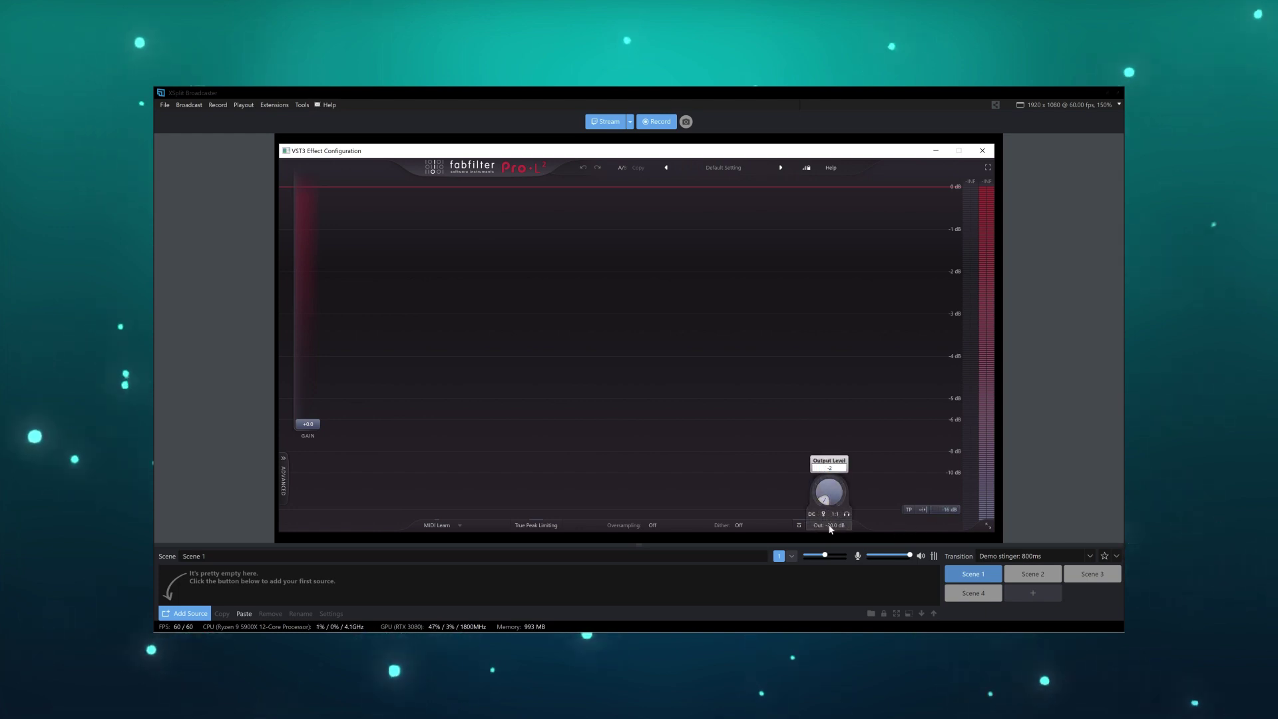
pyautogui.press('Return')
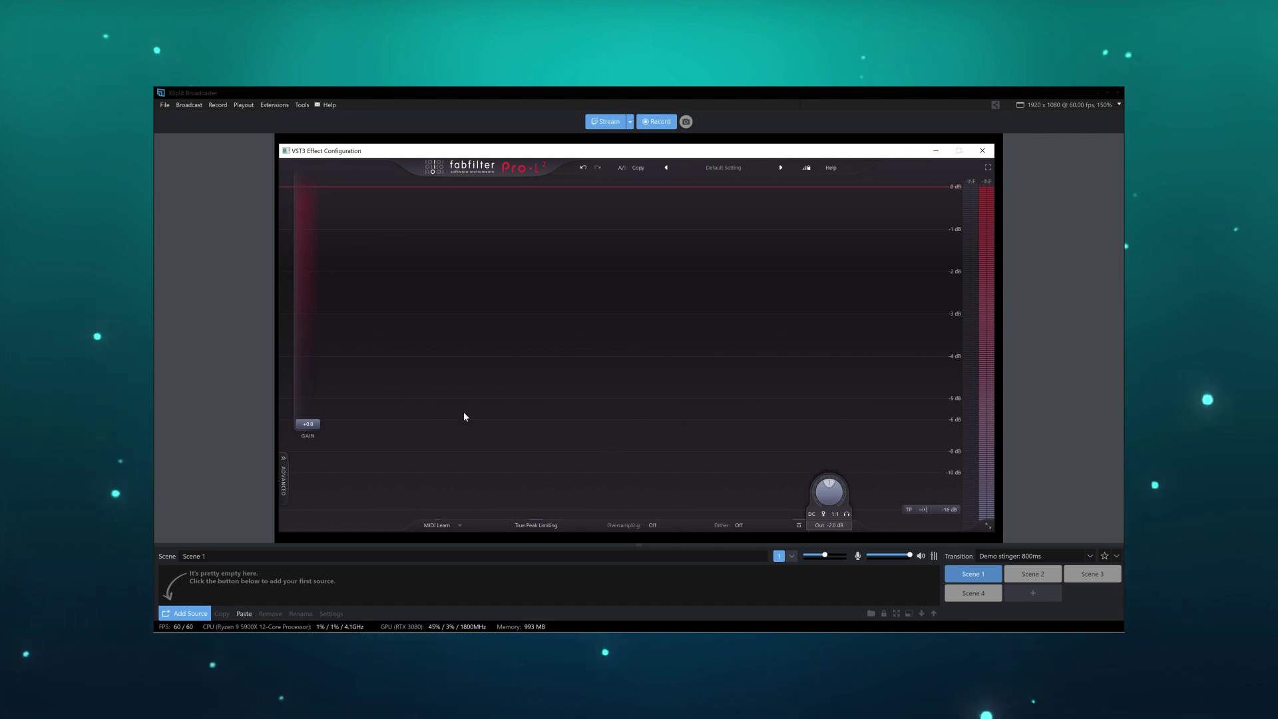
pyautogui.moveTo(316, 427); pyautogui.dragTo(323, 339)
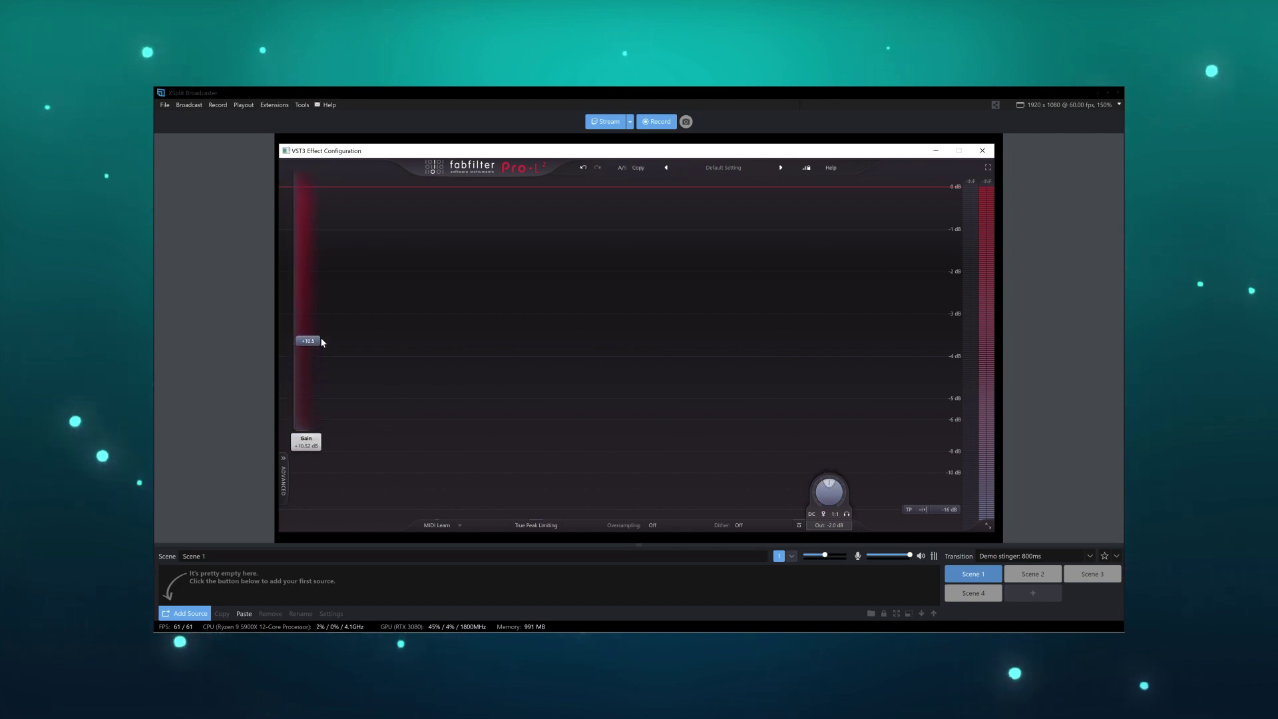